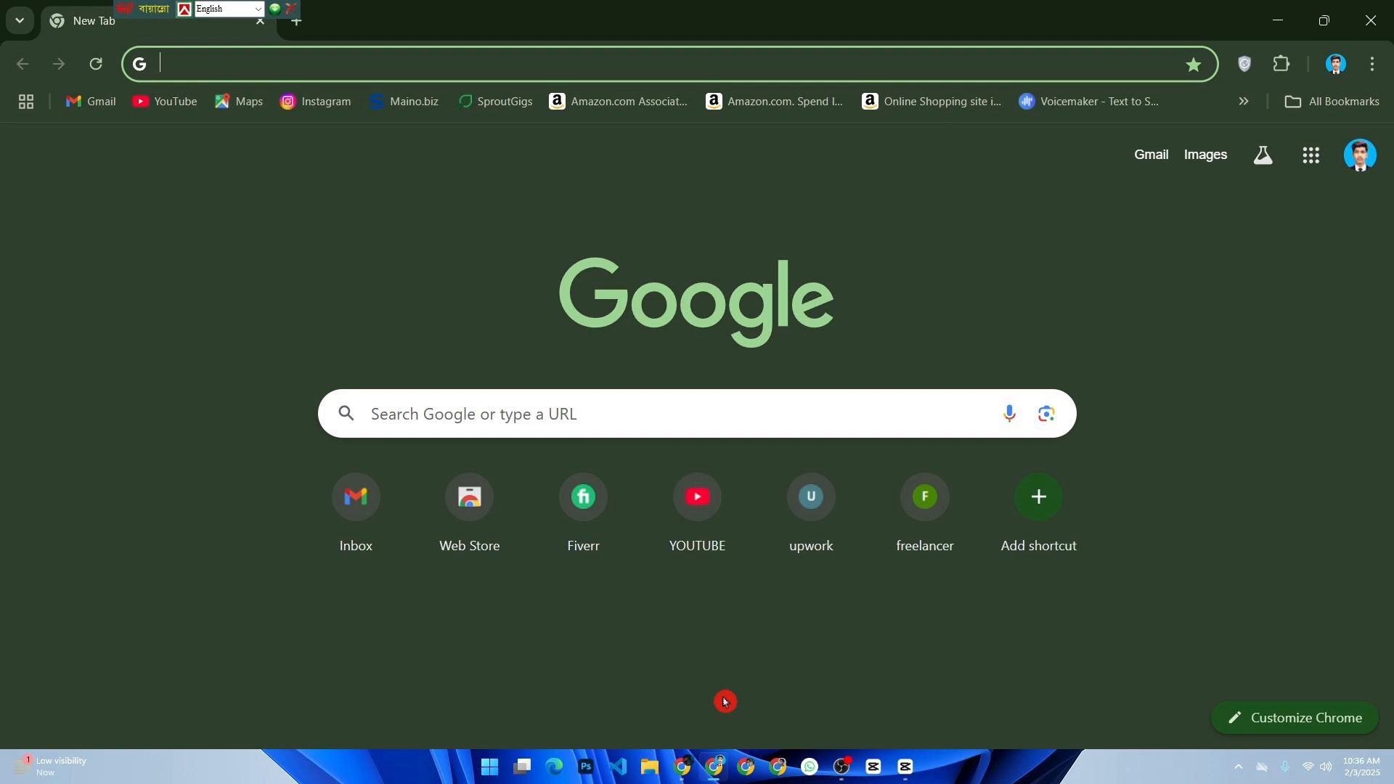
Step: Search Google for hostinger and open the sponsored Hostinger - Web Hosting result
left_click(644, 426)
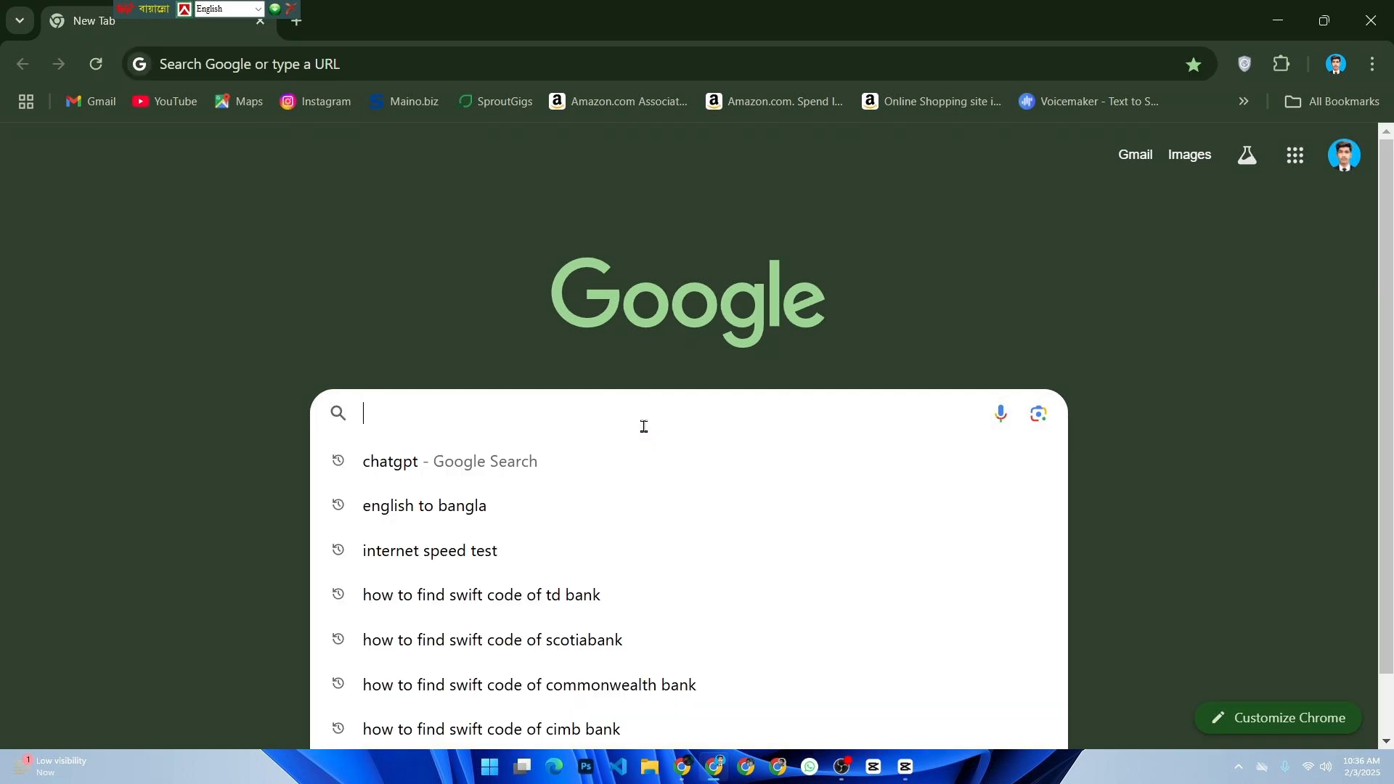
type("hop")
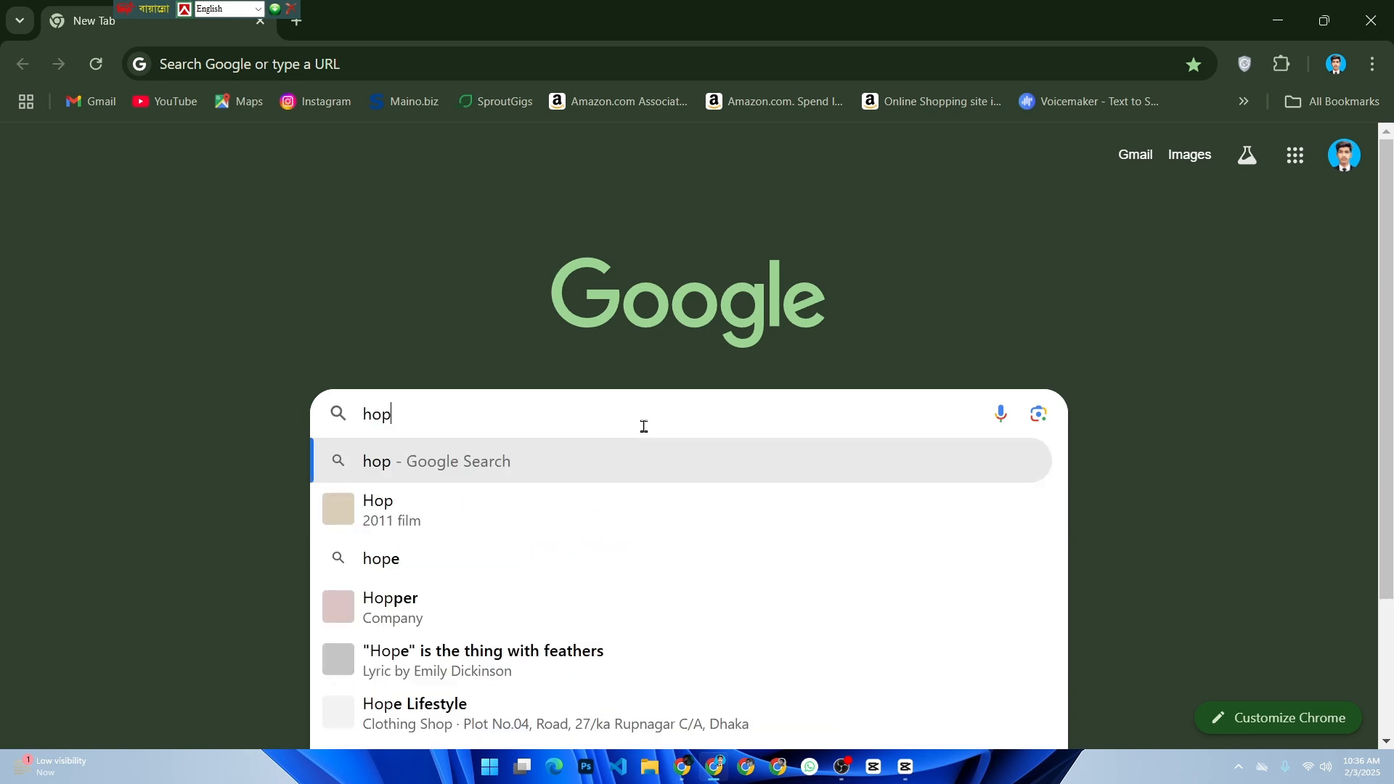
key("BackSpace")
type("s")
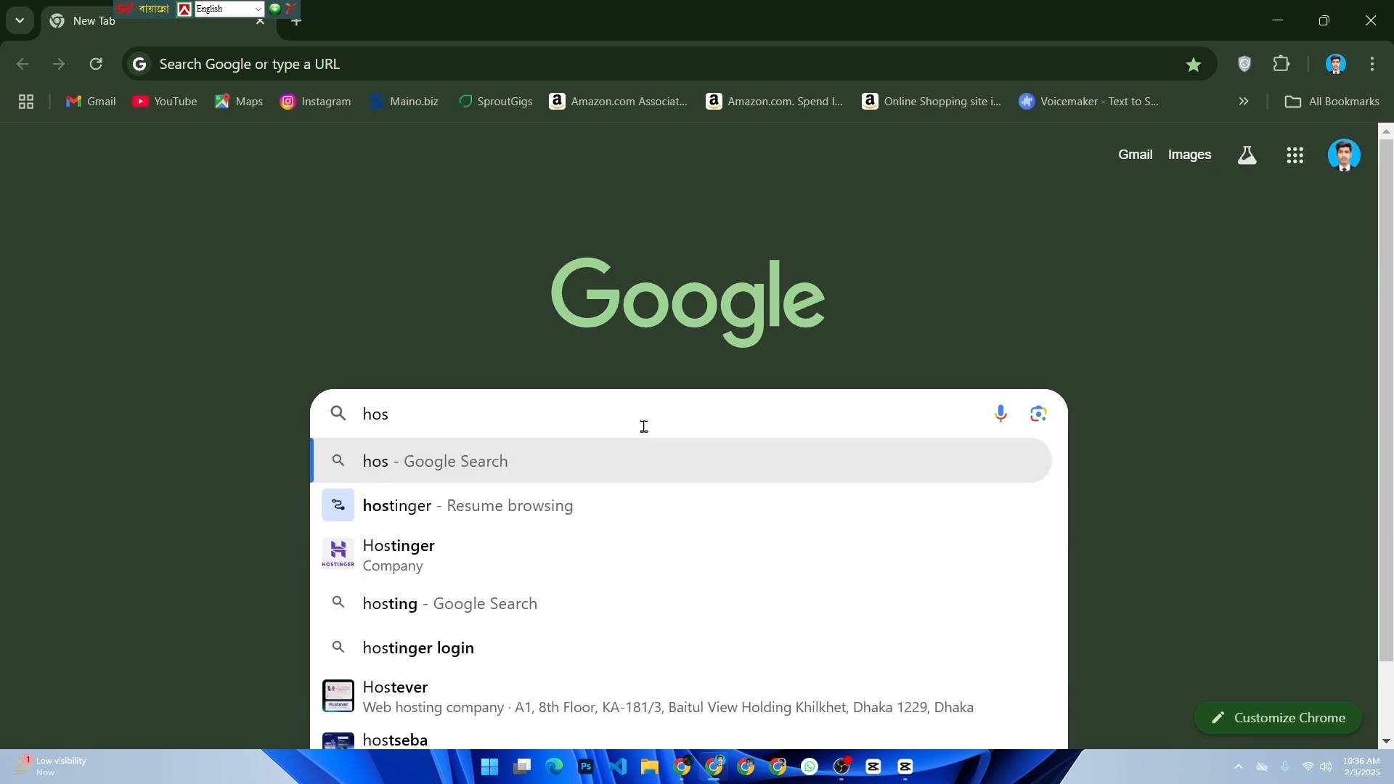
left_click(462, 555)
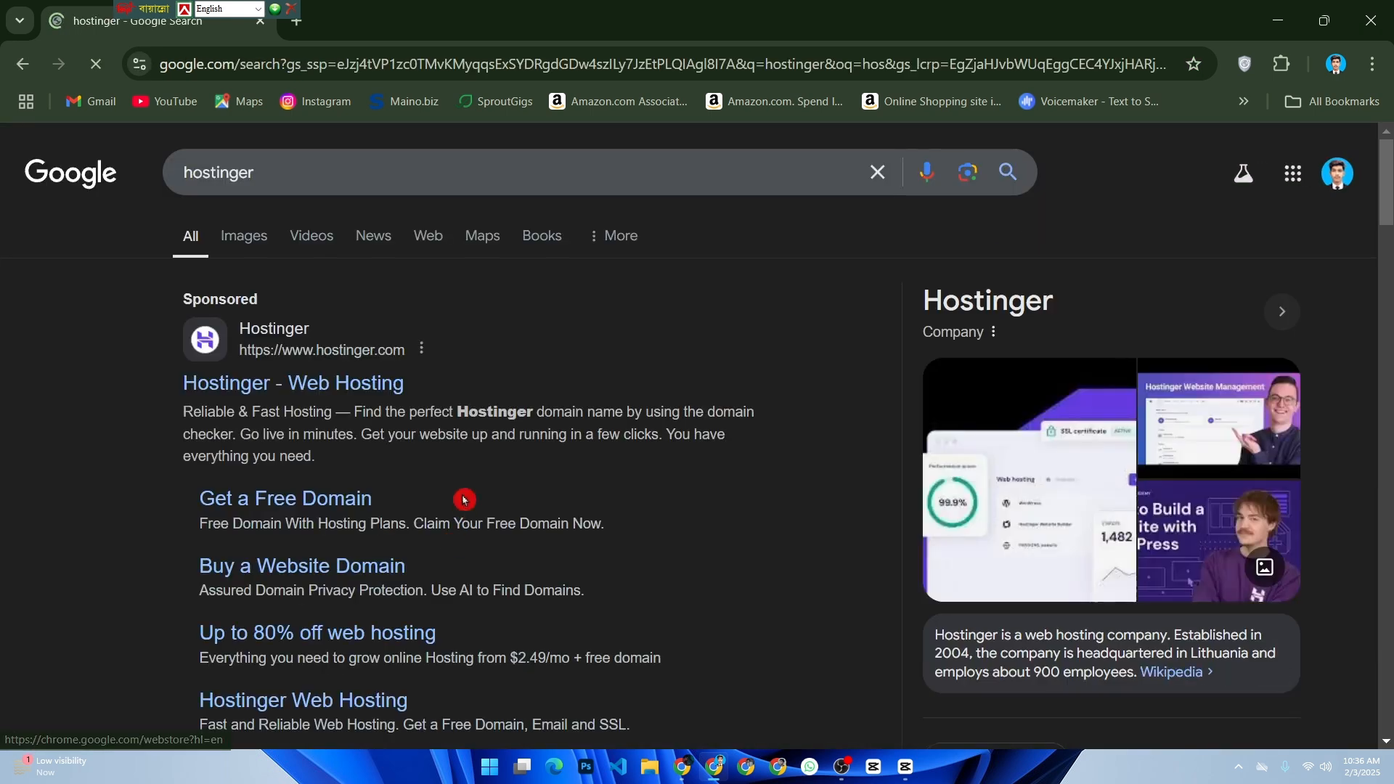
scroll(458, 479, "down", 2)
scroll(445, 439, "up", 2)
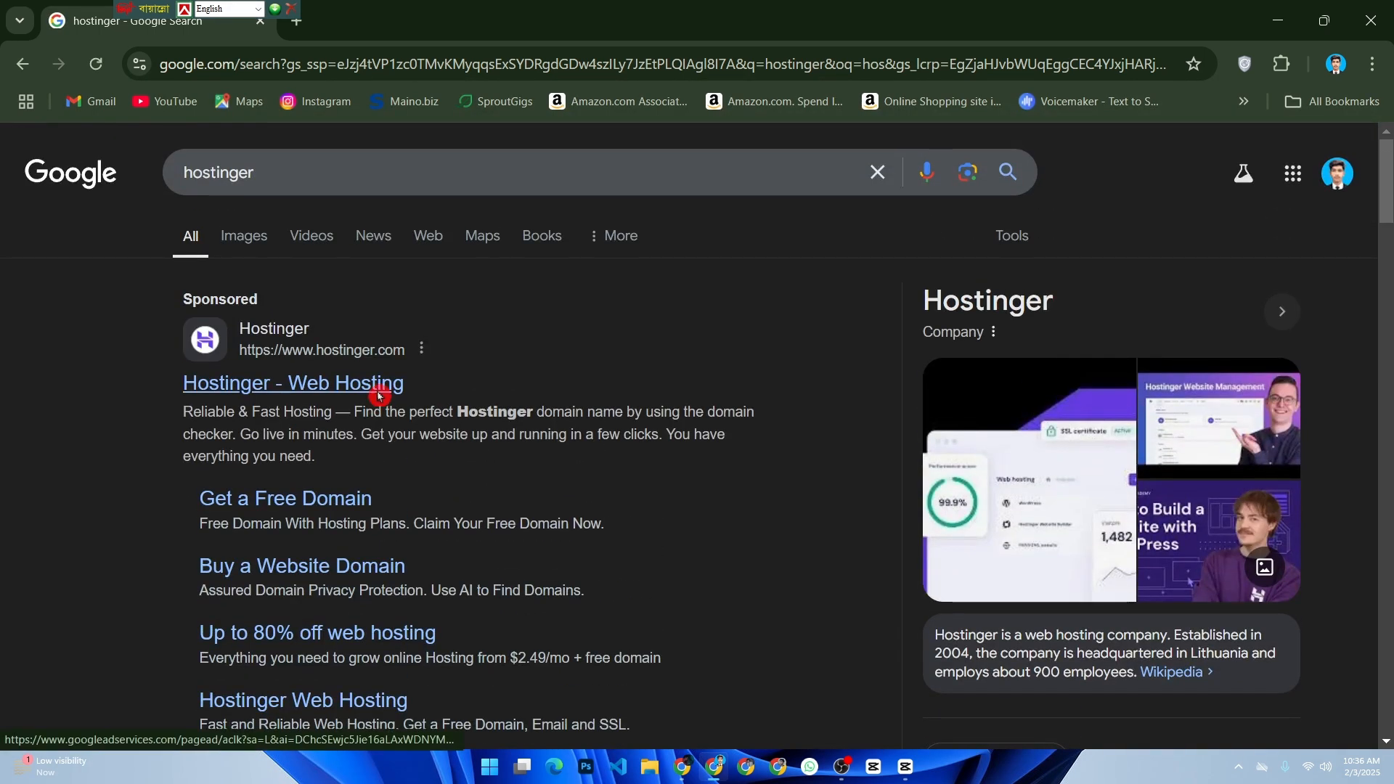
left_click(379, 396)
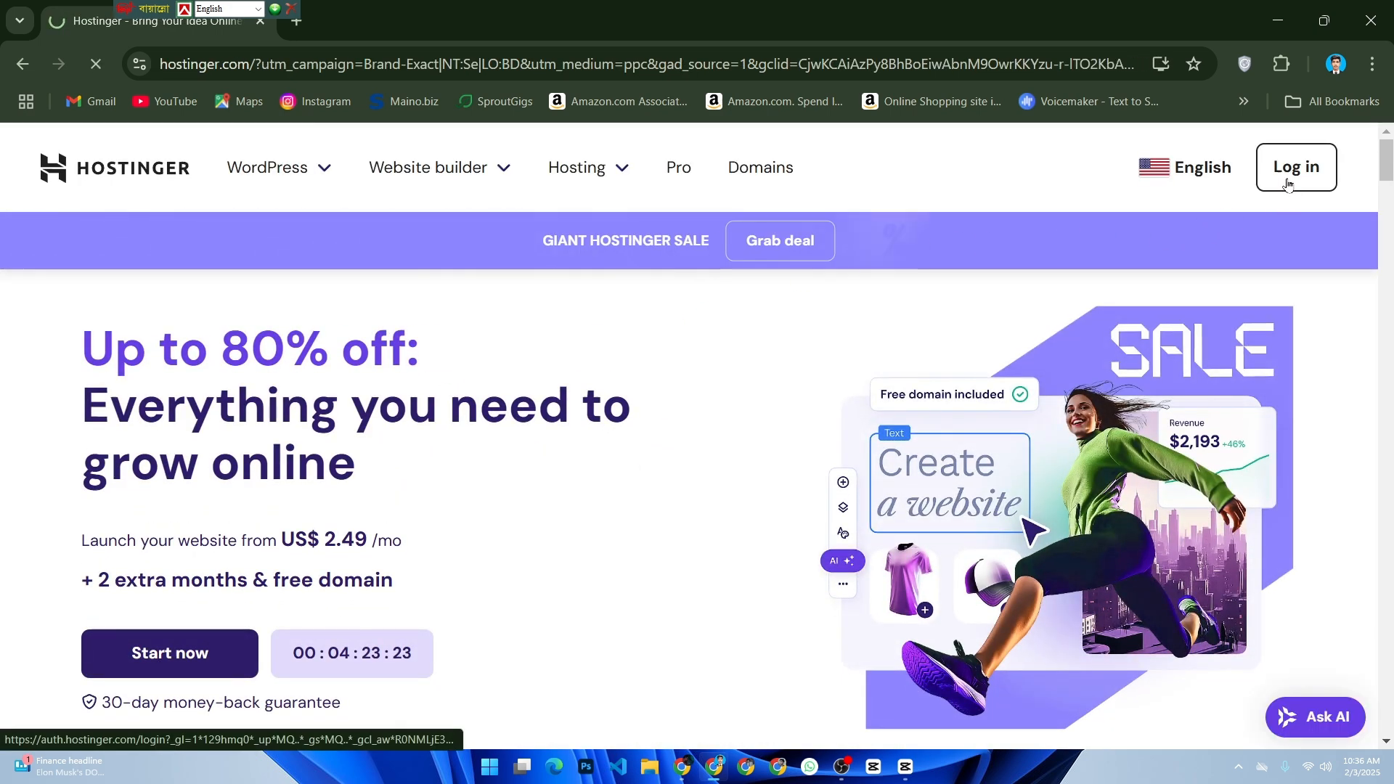
Step: Log in to Hostinger with a Google account
left_click(1285, 185)
left_click(591, 255)
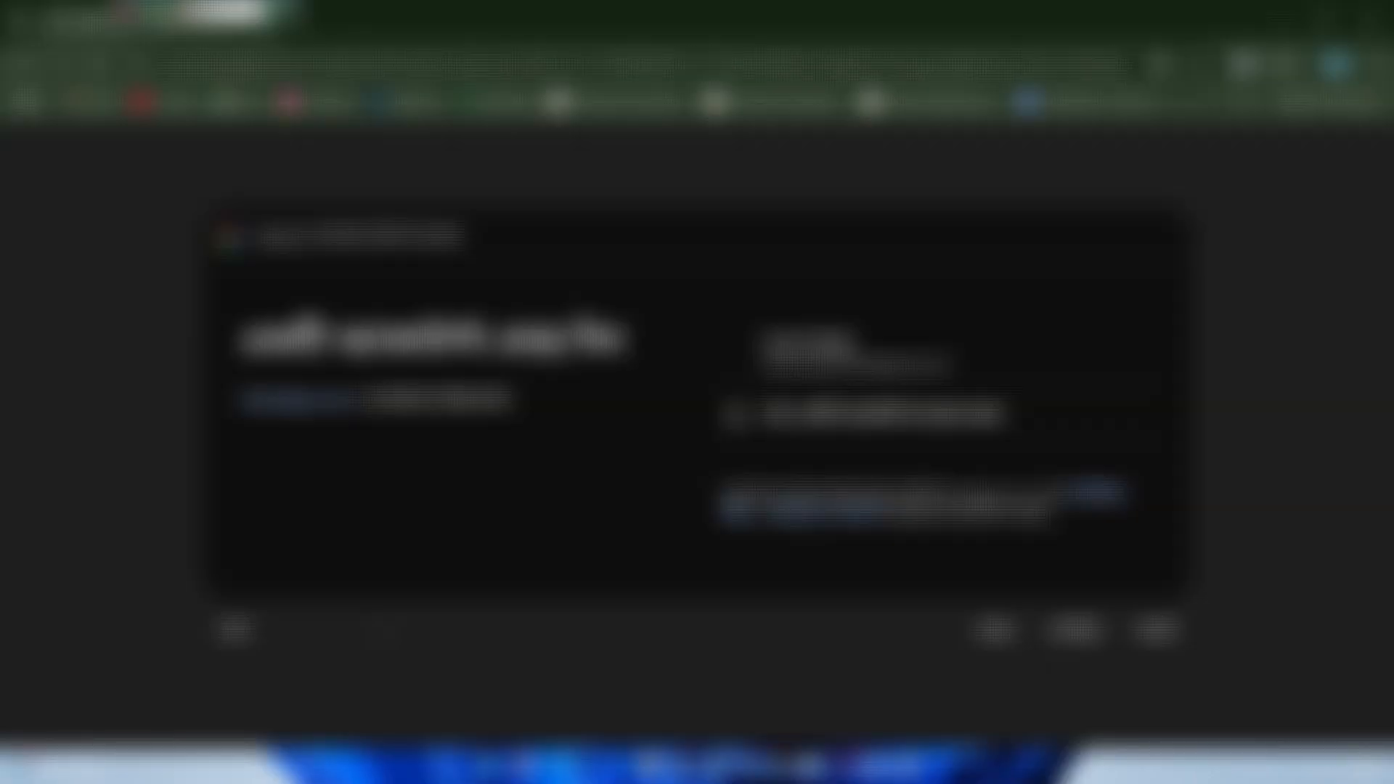
left_click(887, 338)
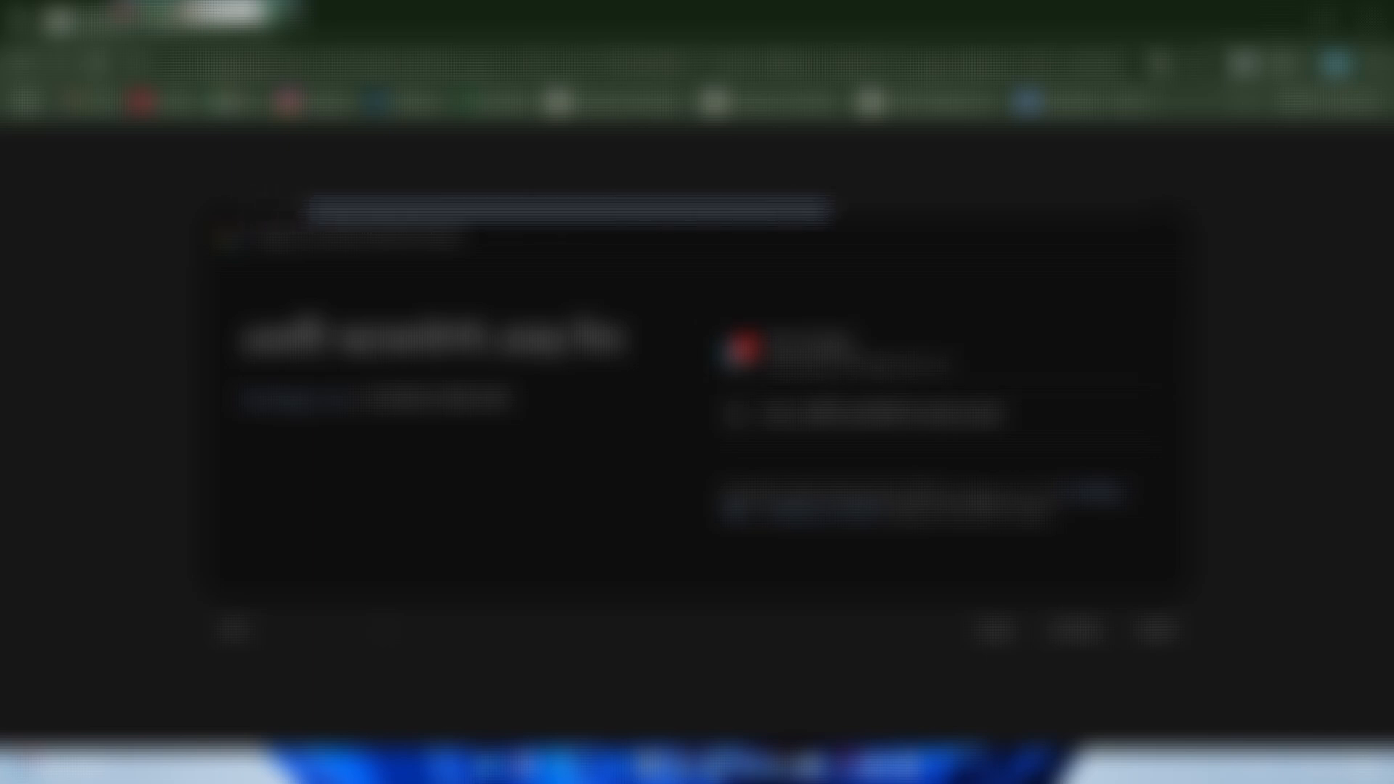
left_click(1025, 541)
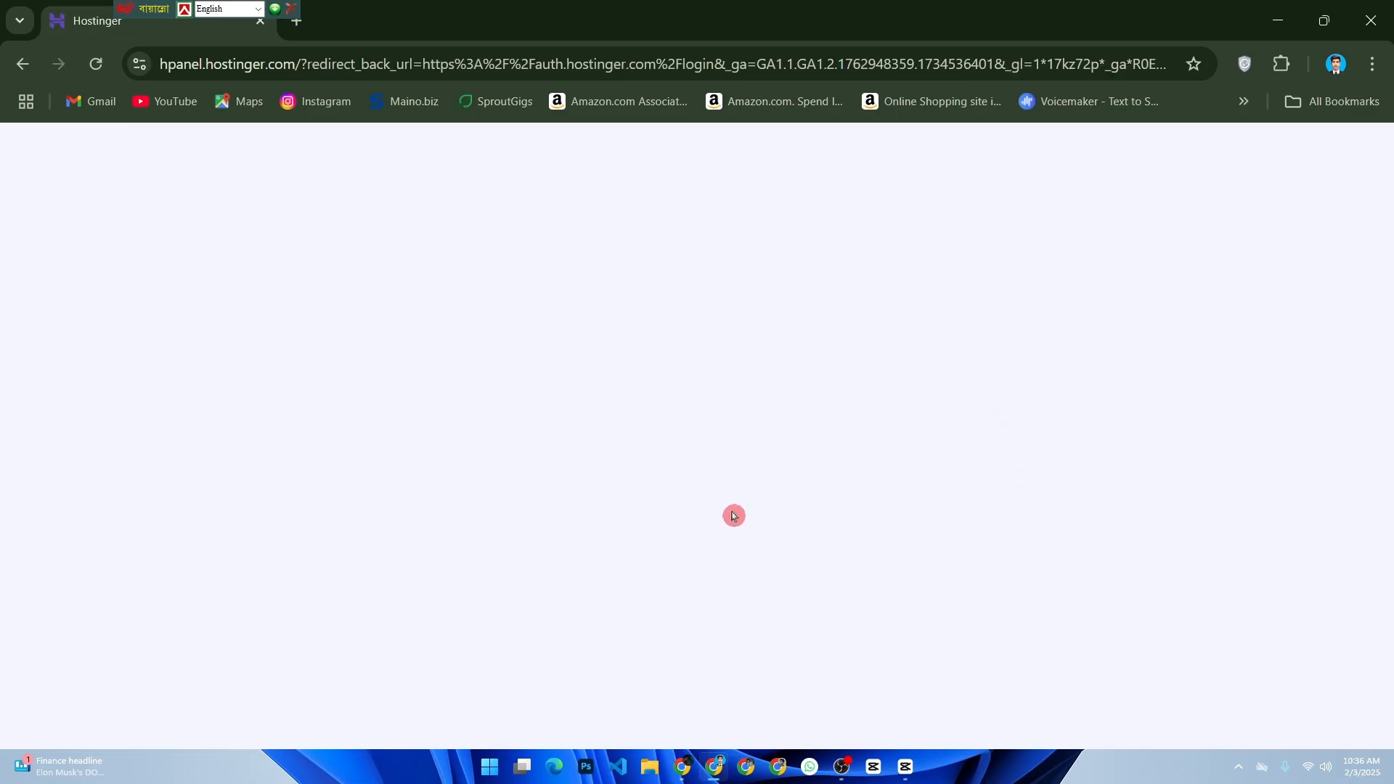
Step: Move the floating language toolbar off the open browser tab and dismiss the Collaboration made easy popup
left_click_drag(121, 28, 412, 25)
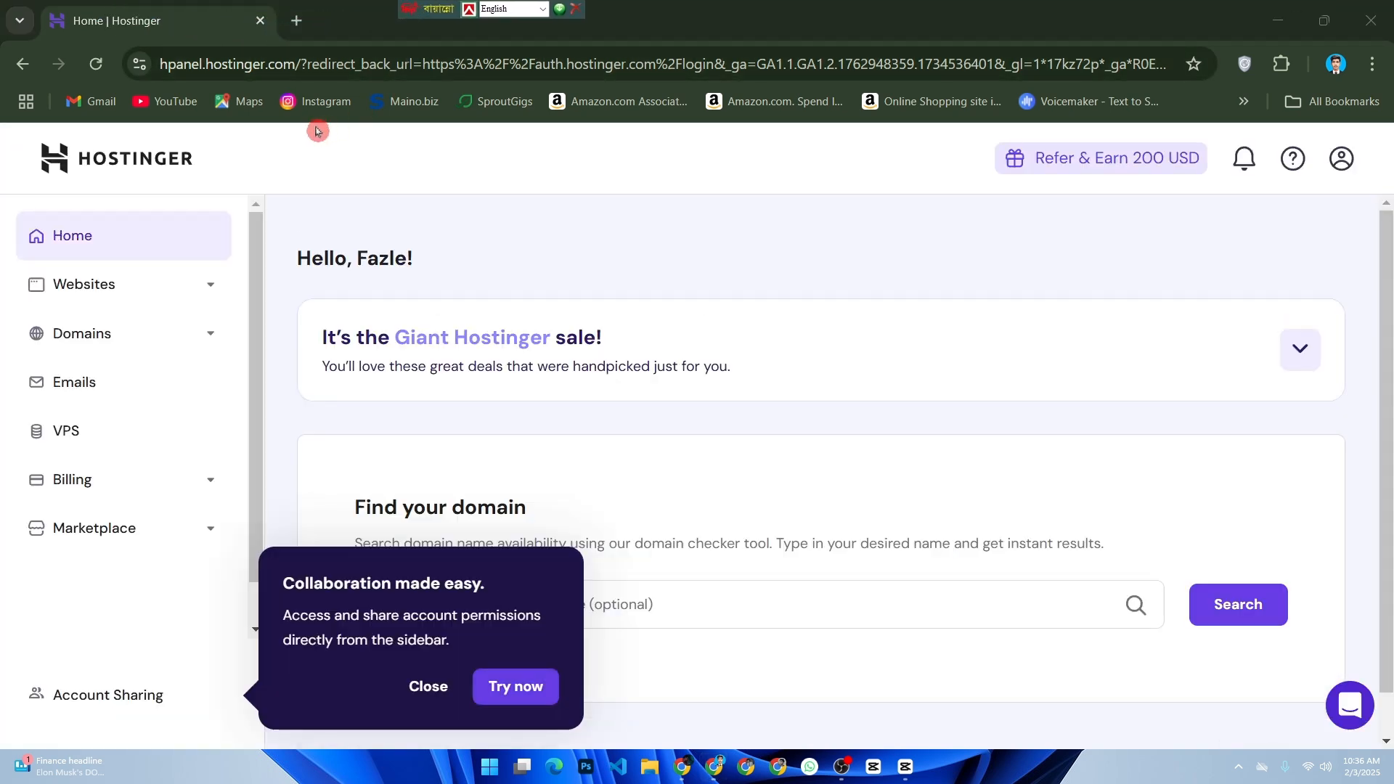
left_click(428, 685)
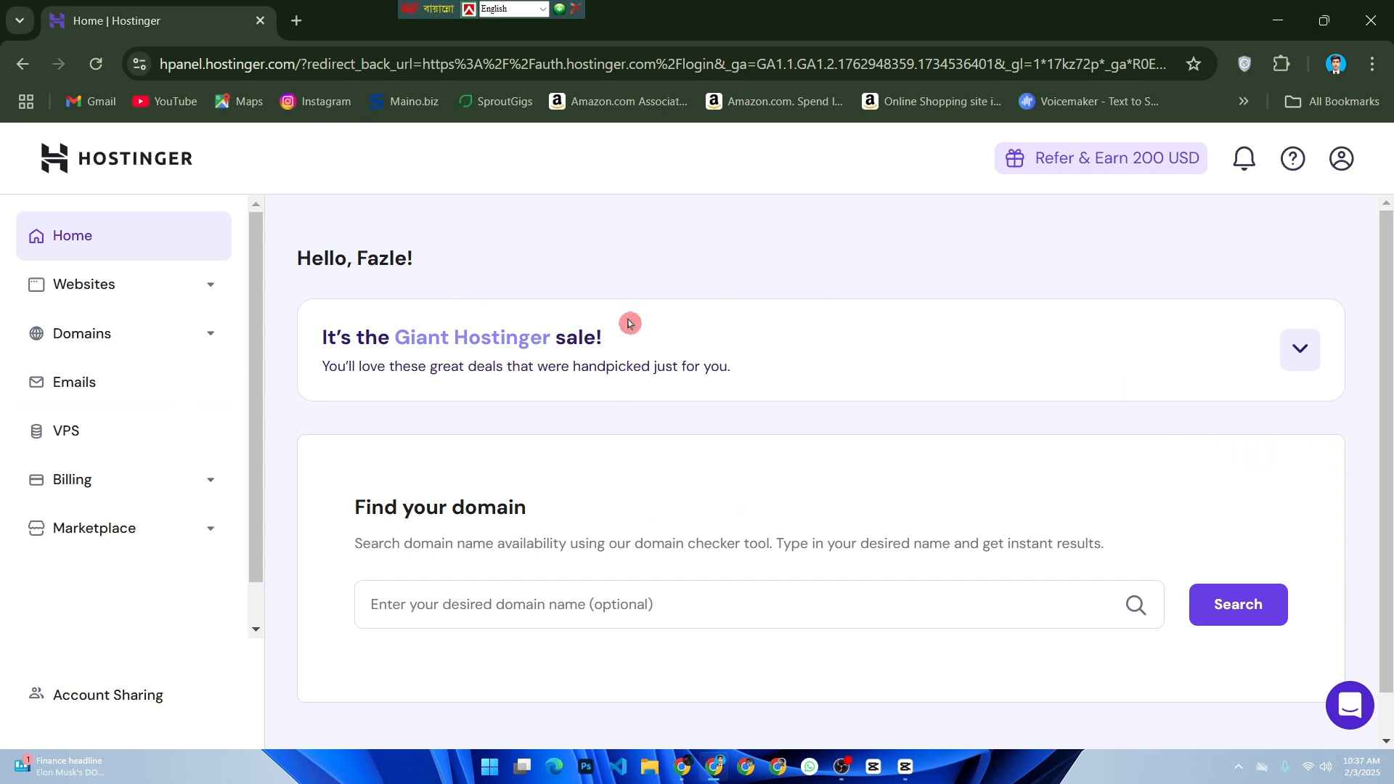
scroll(628, 324, "down", 2)
scroll(619, 331, "up", 2)
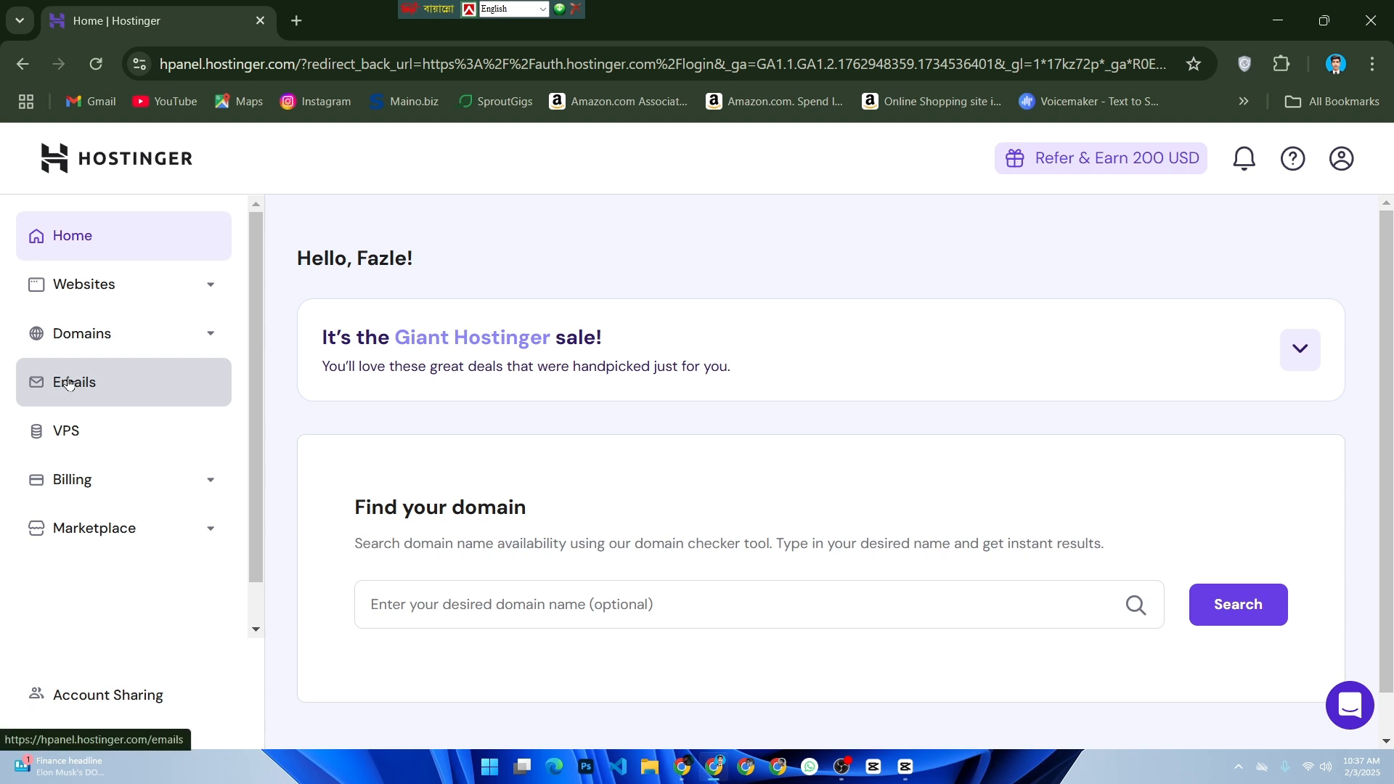
Step: Open Hostinger's Emails section in a new browser tab and switch to that tab
left_click(76, 385)
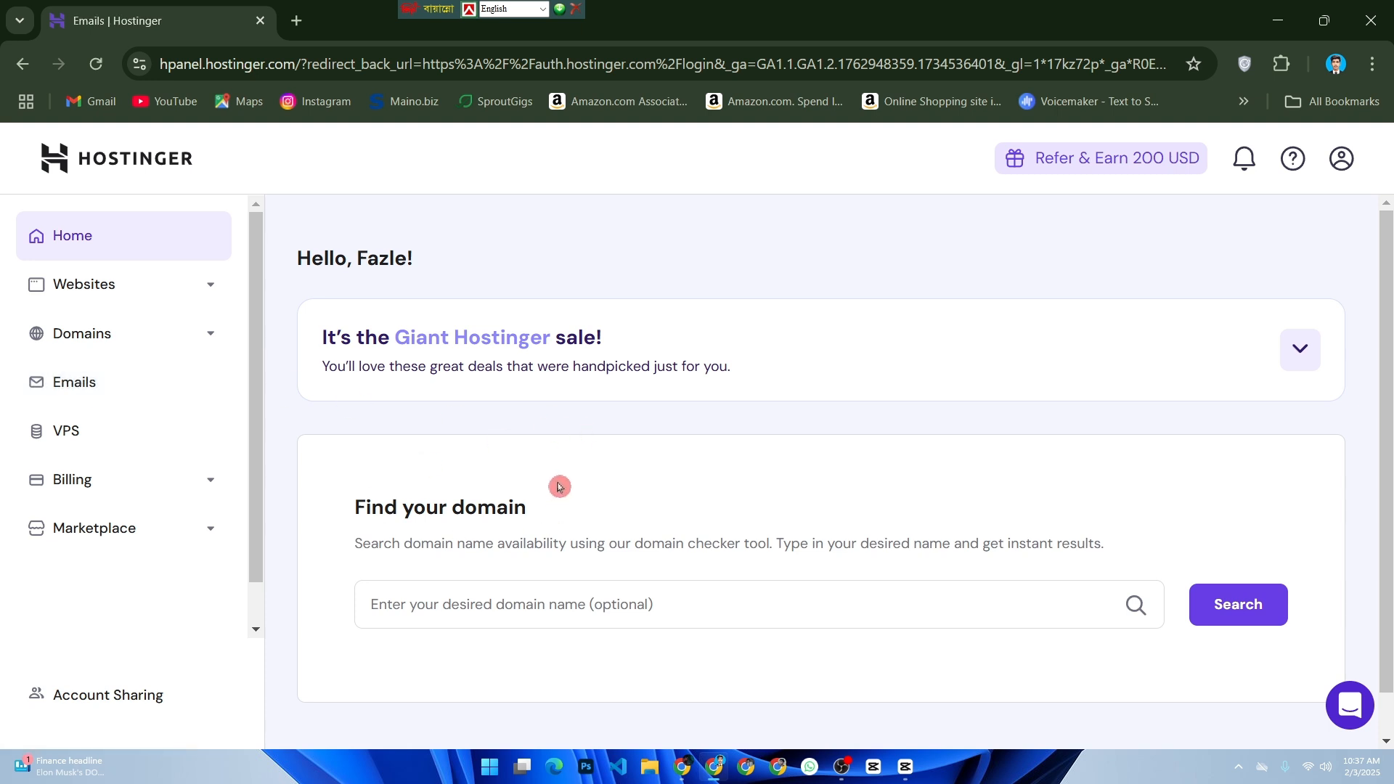
scroll(560, 482, "down", 1)
scroll(579, 476, "up", 1)
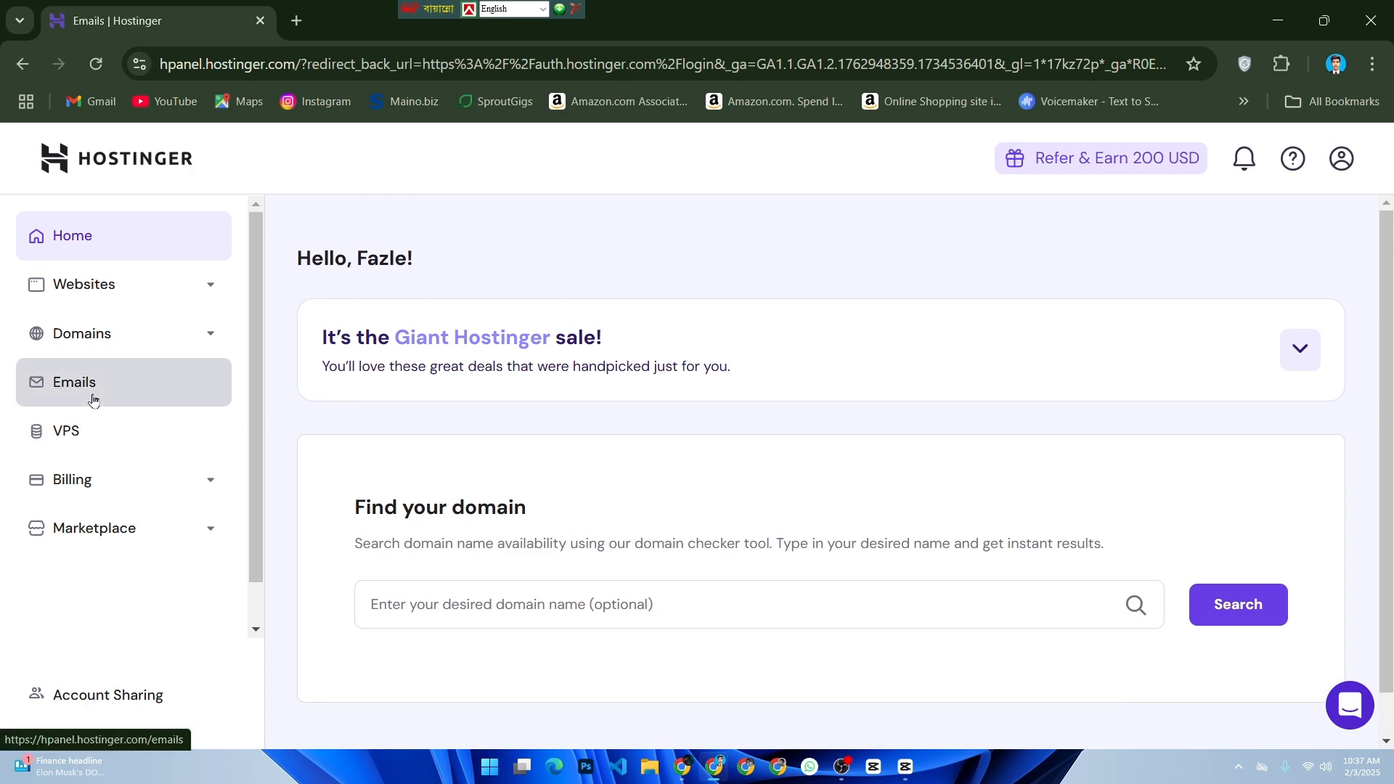
key("super")
key("super")
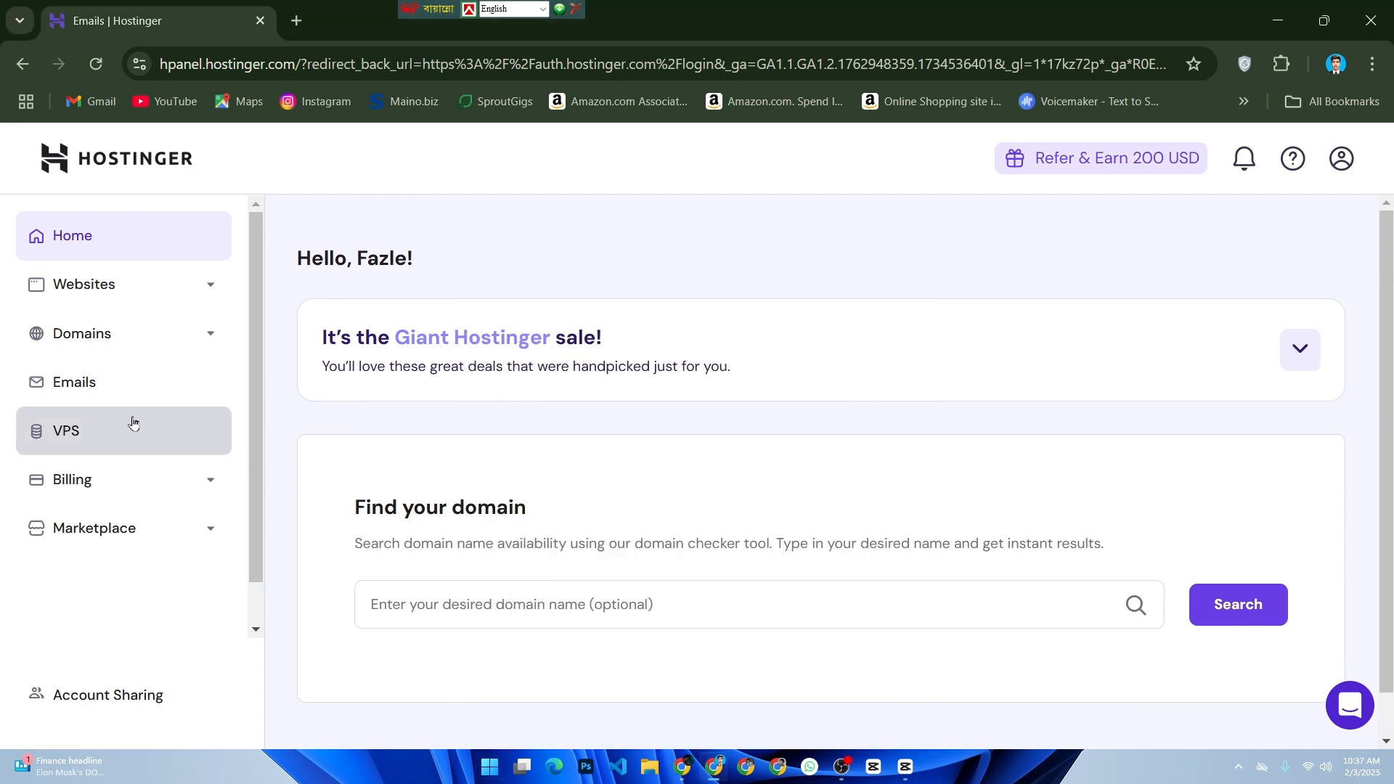
middle_click(96, 395)
scroll(146, 348, "down", 1)
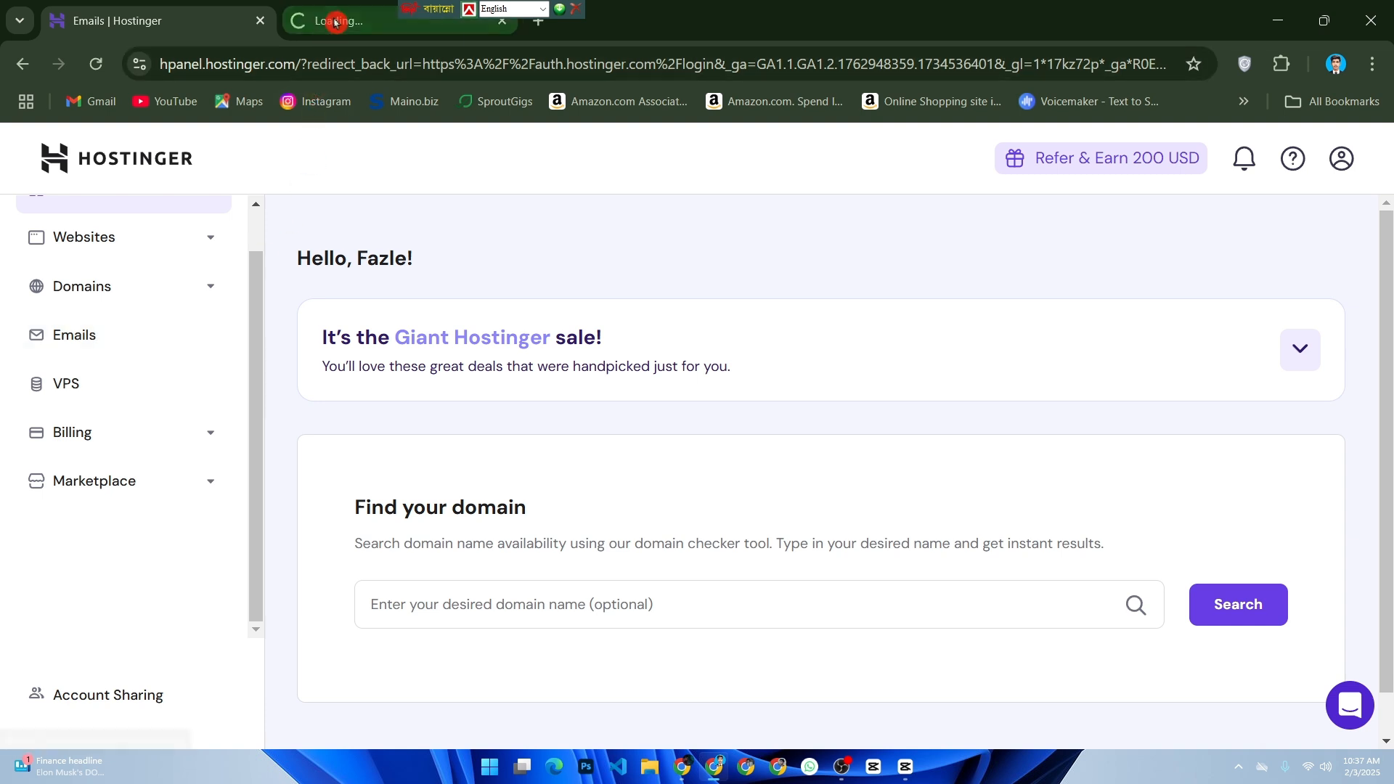
left_click(335, 22)
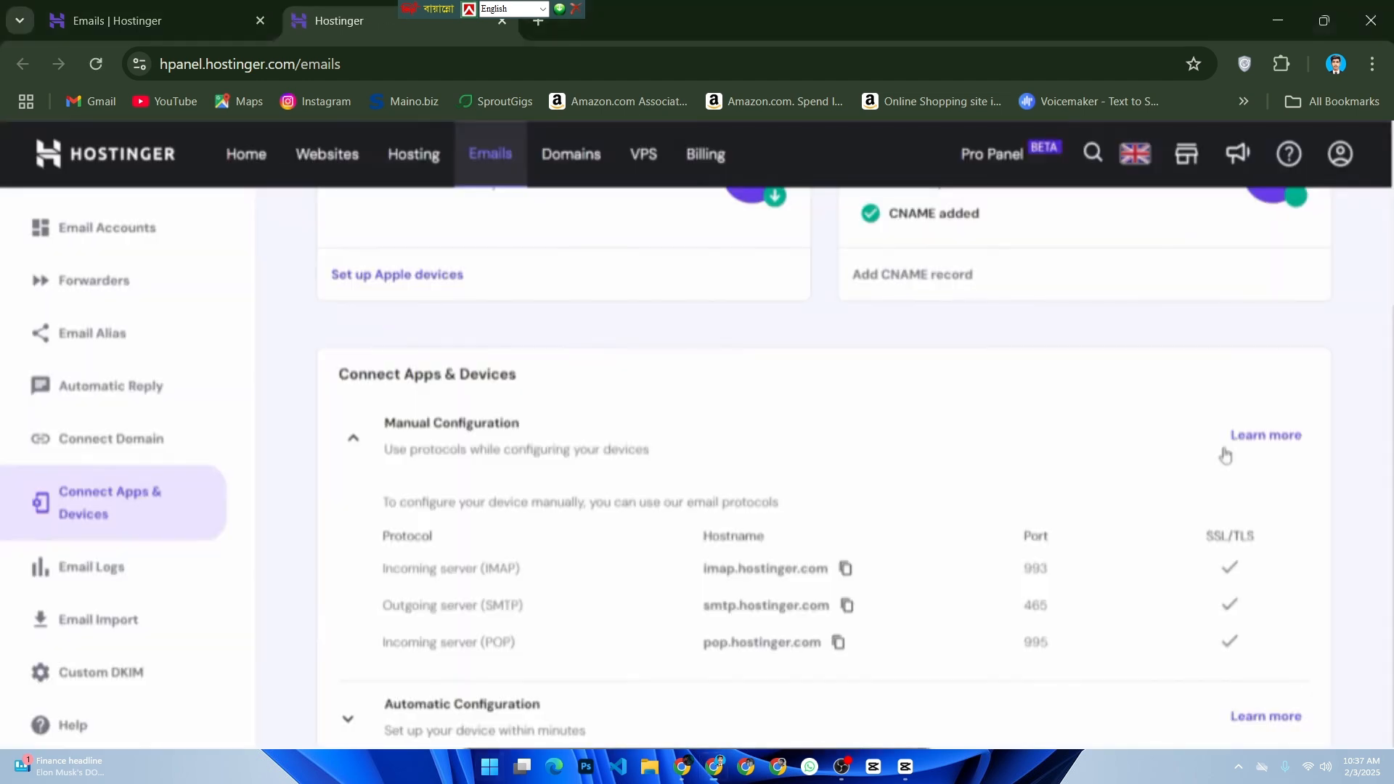
Step: Dismiss the account popup in Gmail and open the Accounts and Import page of the full settings
left_click(180, 32)
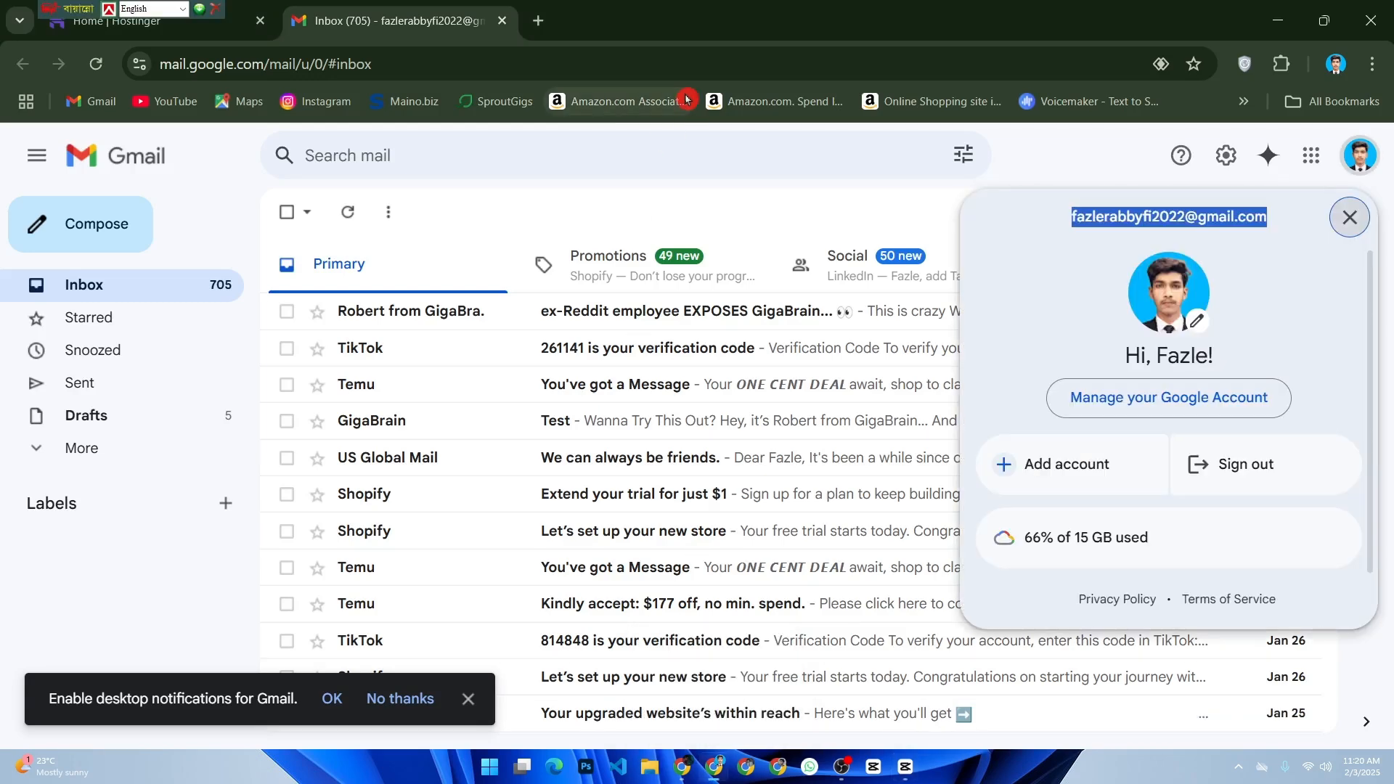
left_click(680, 211)
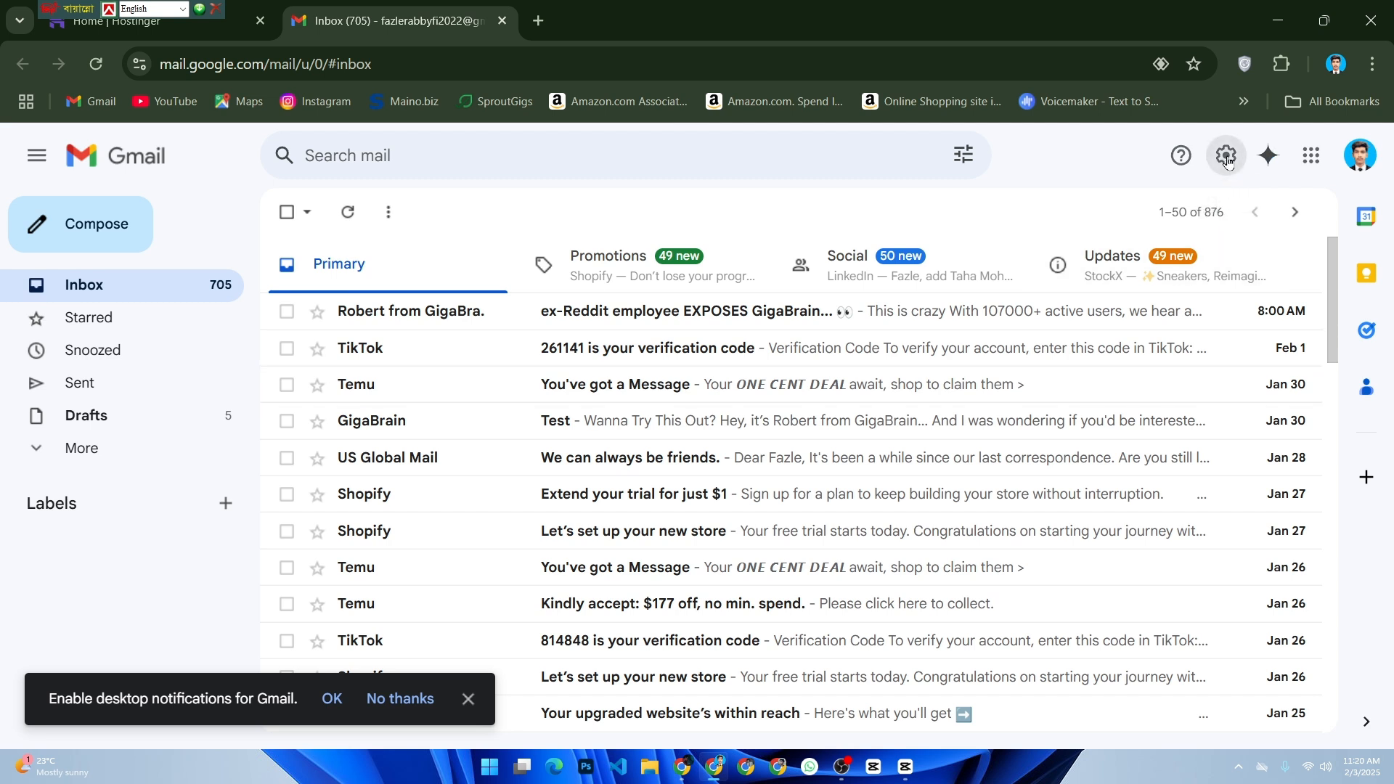
left_click(1227, 161)
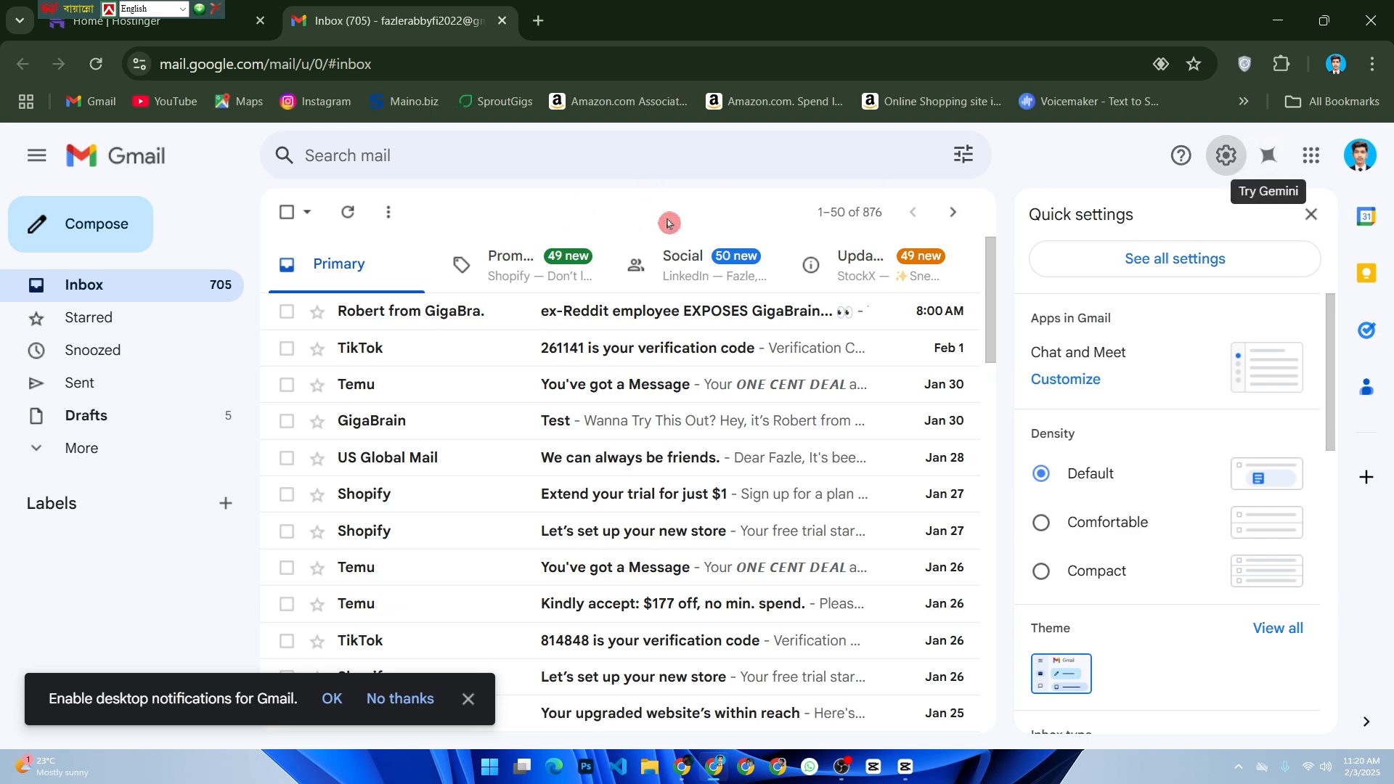
key("super")
key("super")
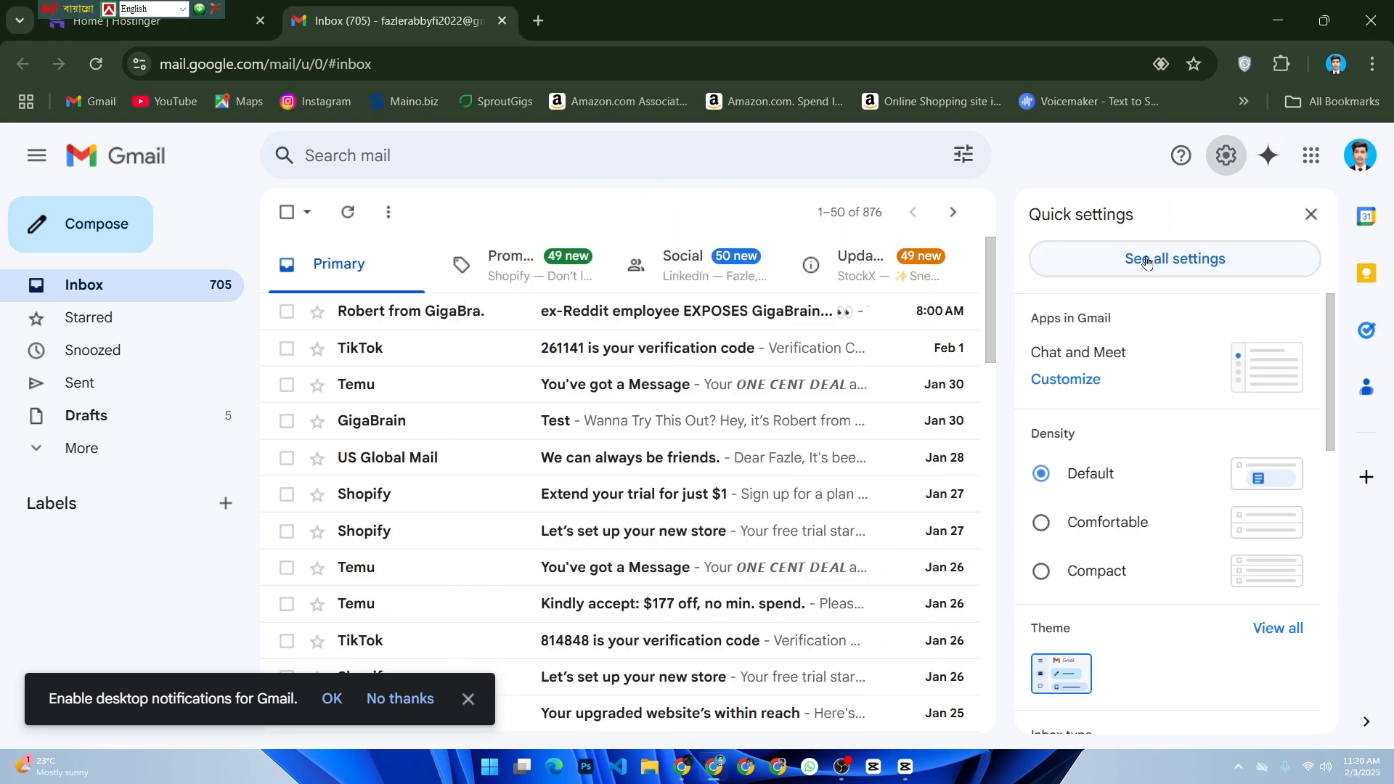
left_click(1151, 261)
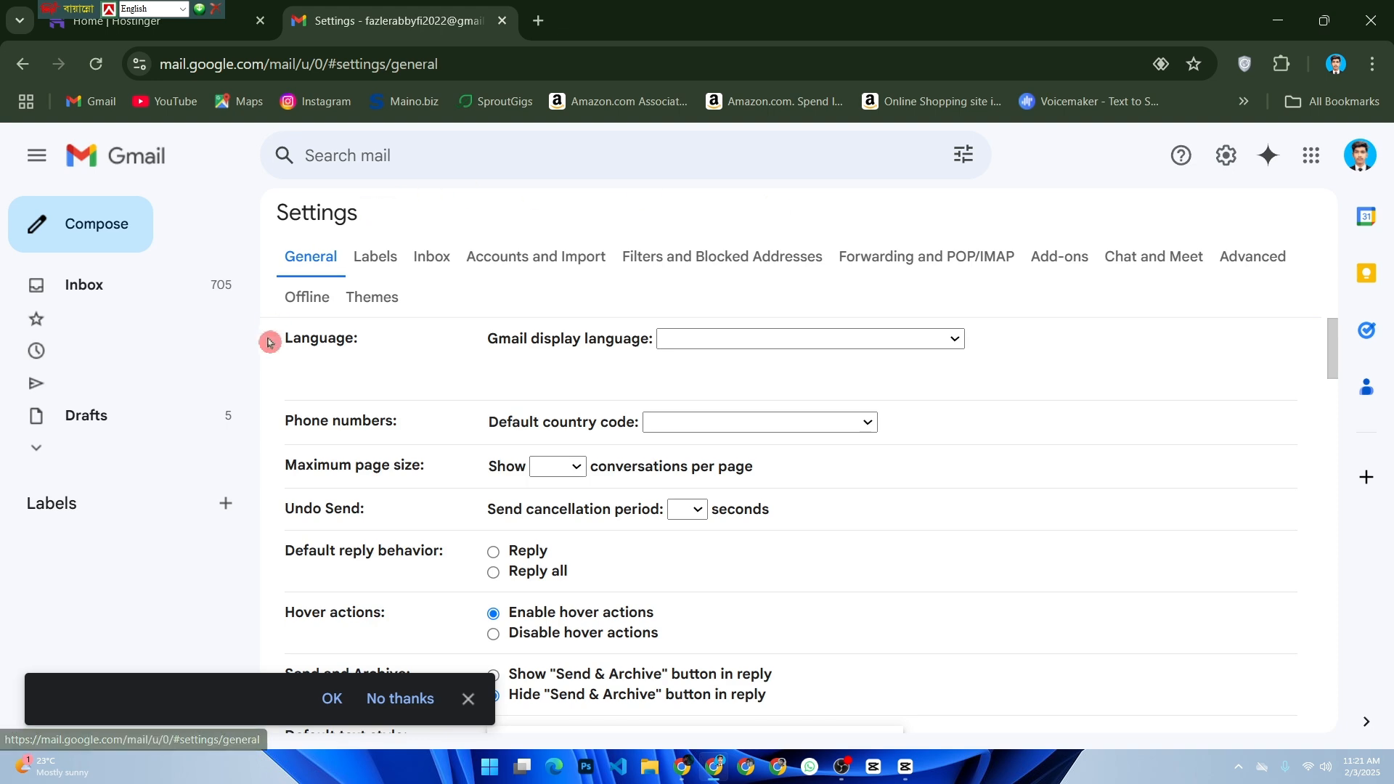
left_click(545, 257)
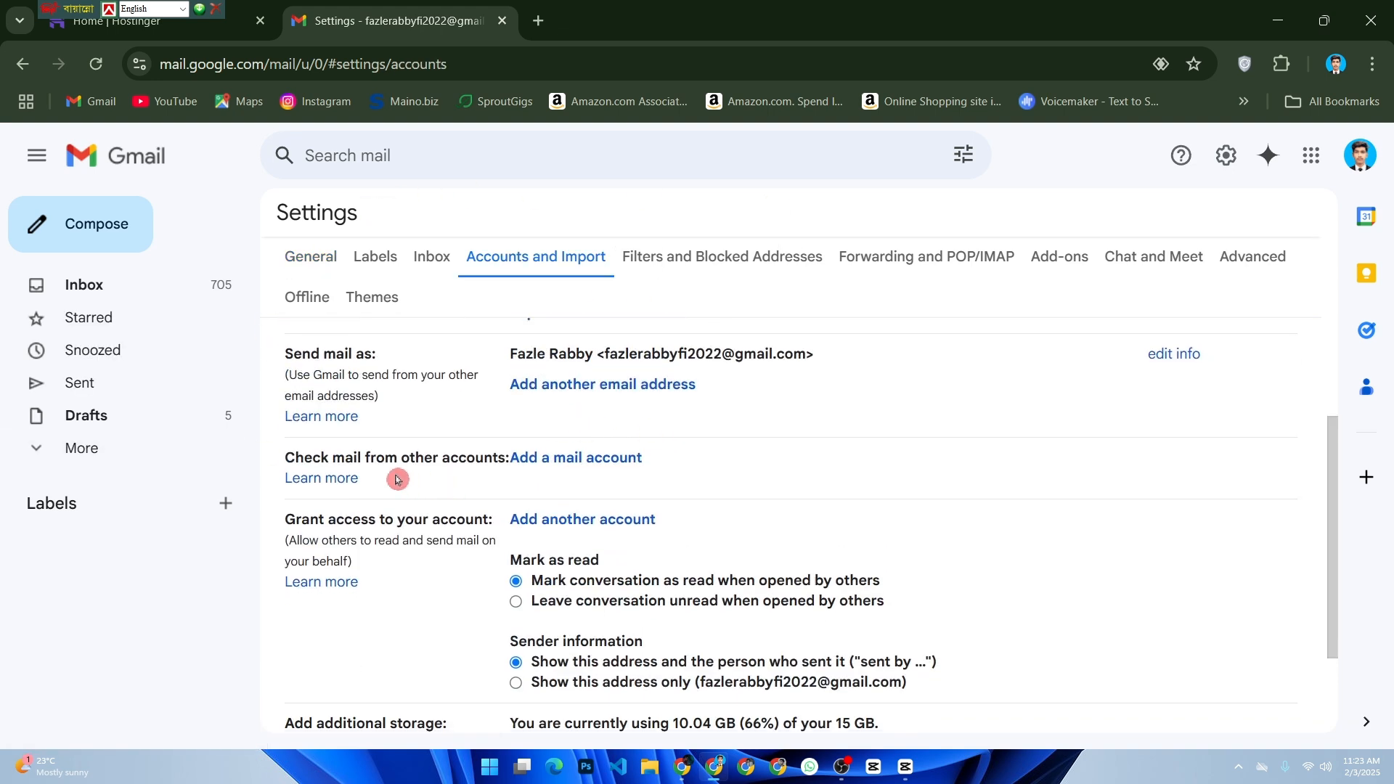
Step: Start adding a mail account under Check mail from other accounts and submit the other account's email address
left_click_drag(286, 458, 517, 466)
left_click(517, 466)
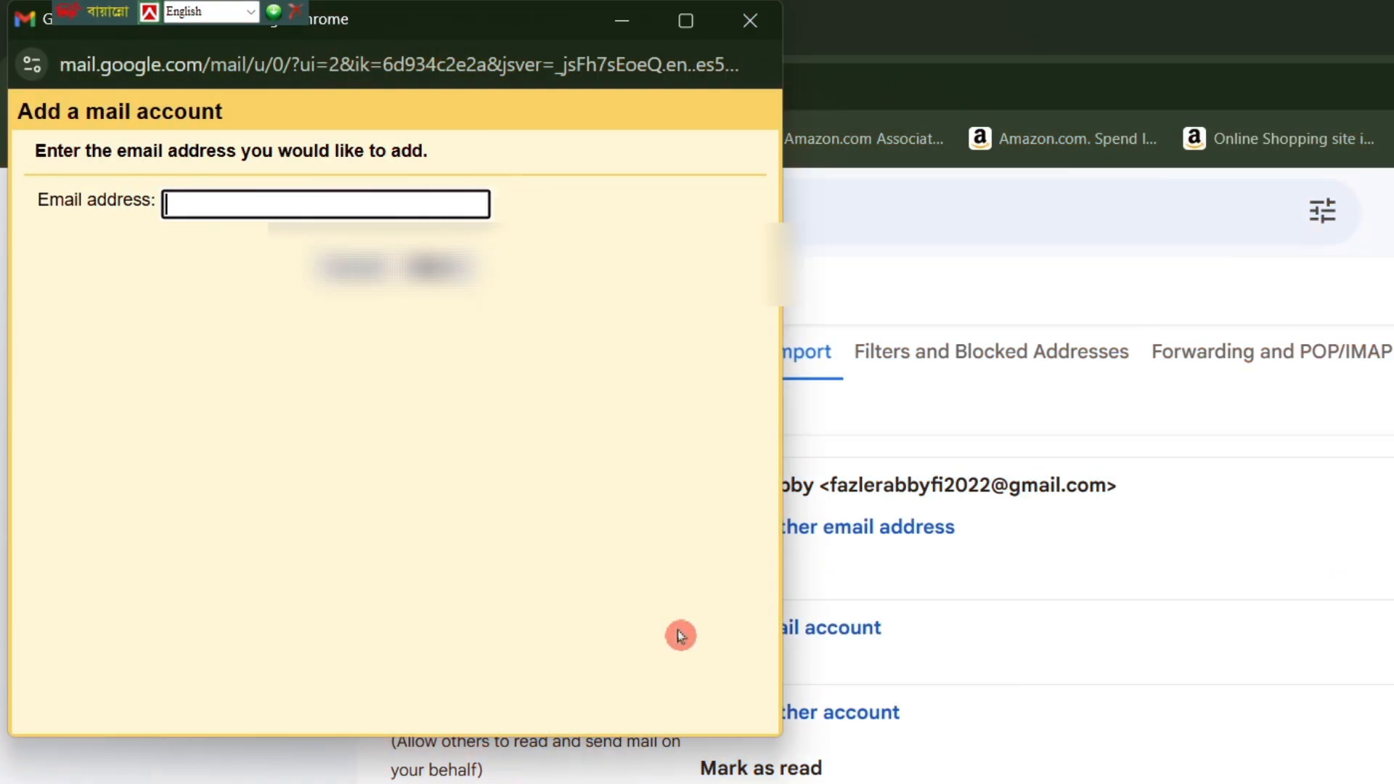
left_click(278, 207)
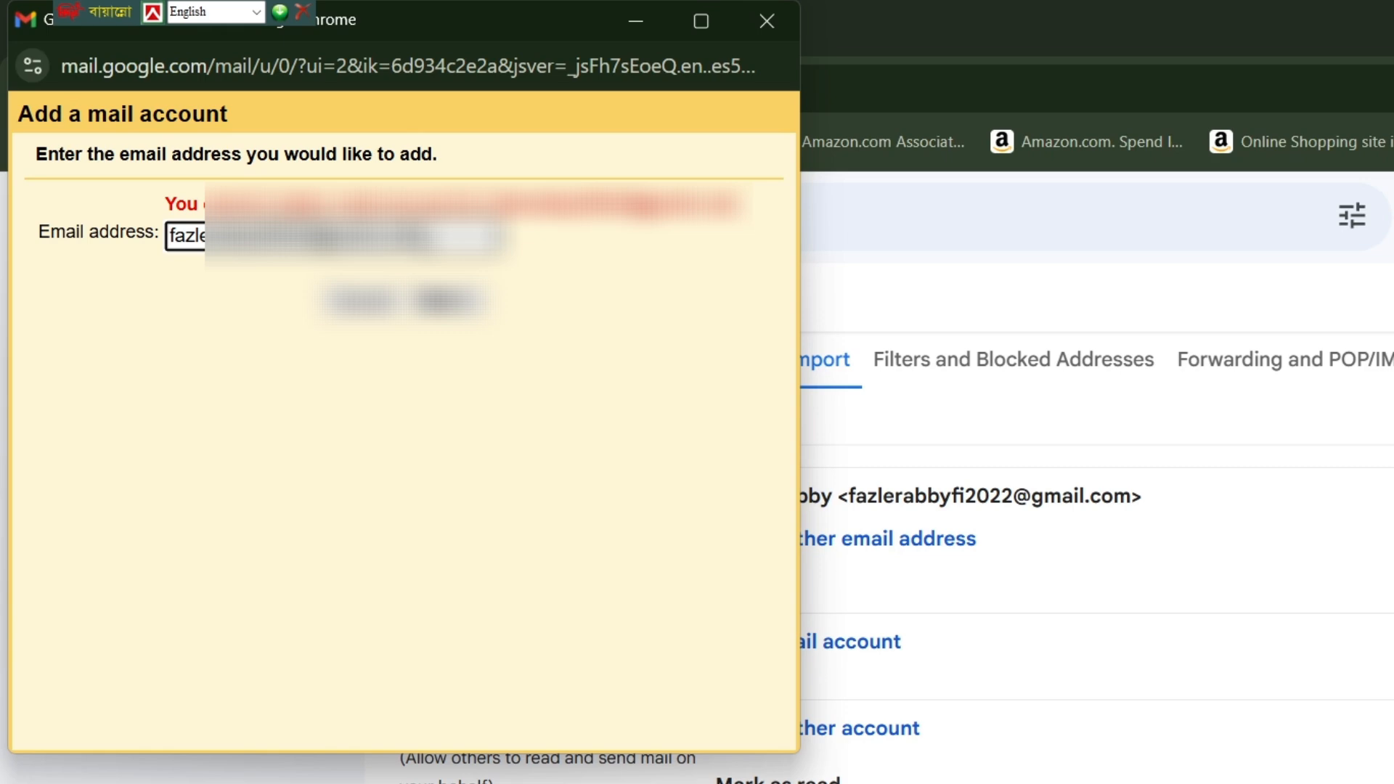
key("ctrl+a")
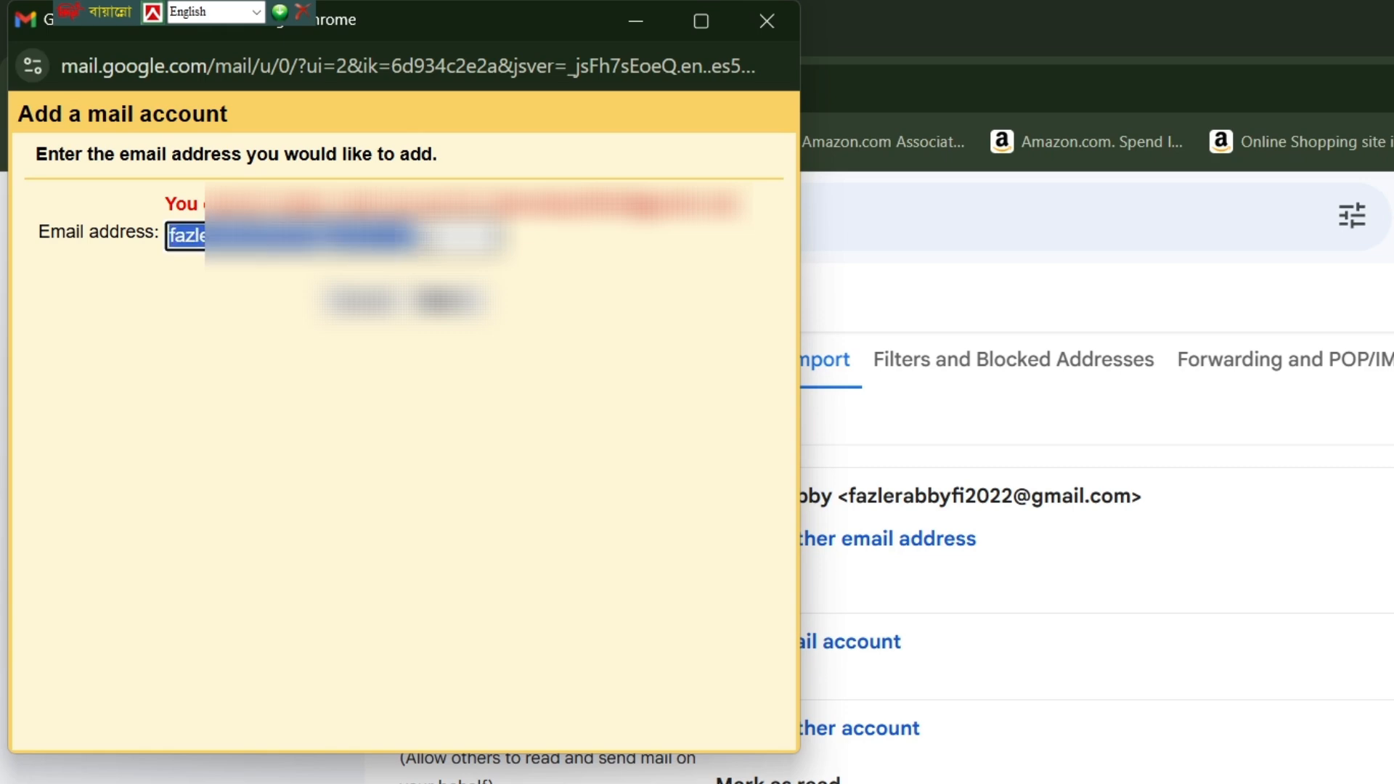
type("ndmdf")
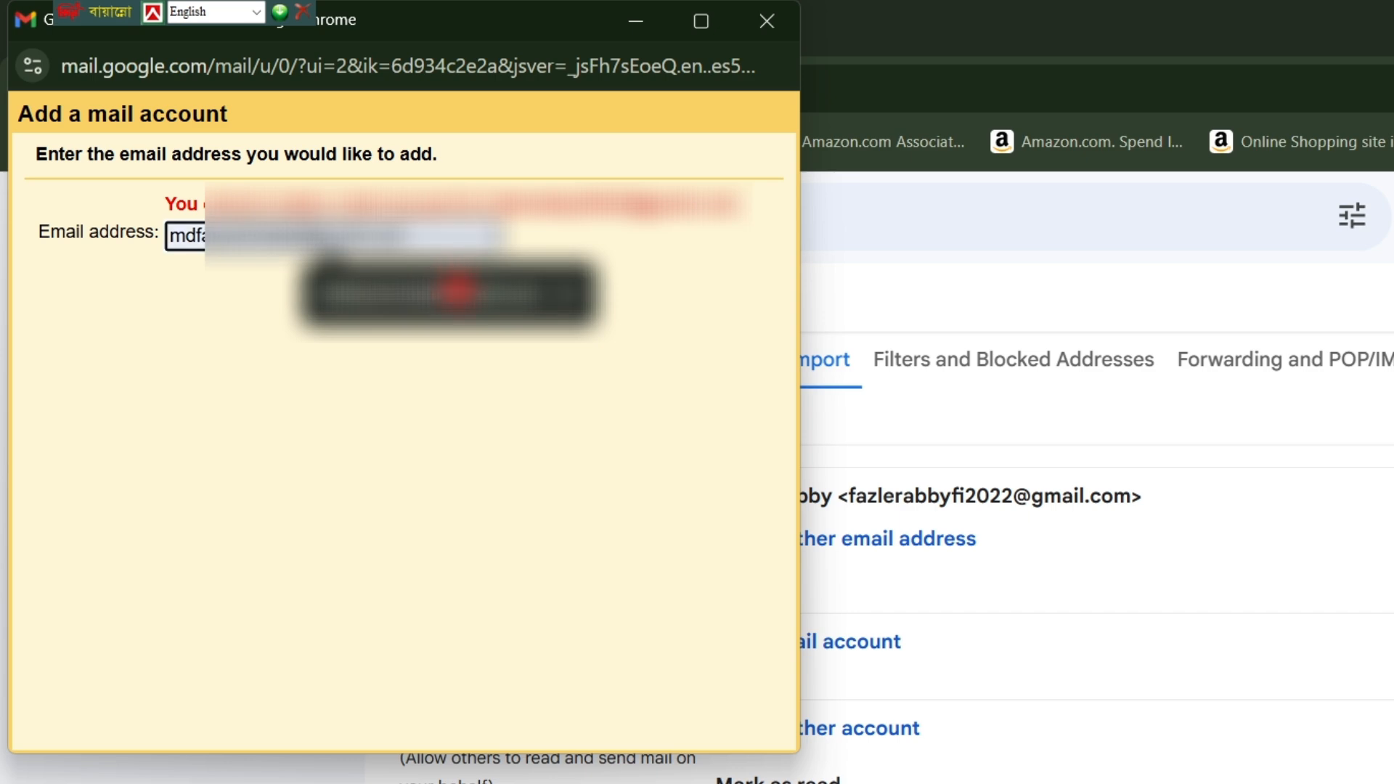
left_click(457, 289)
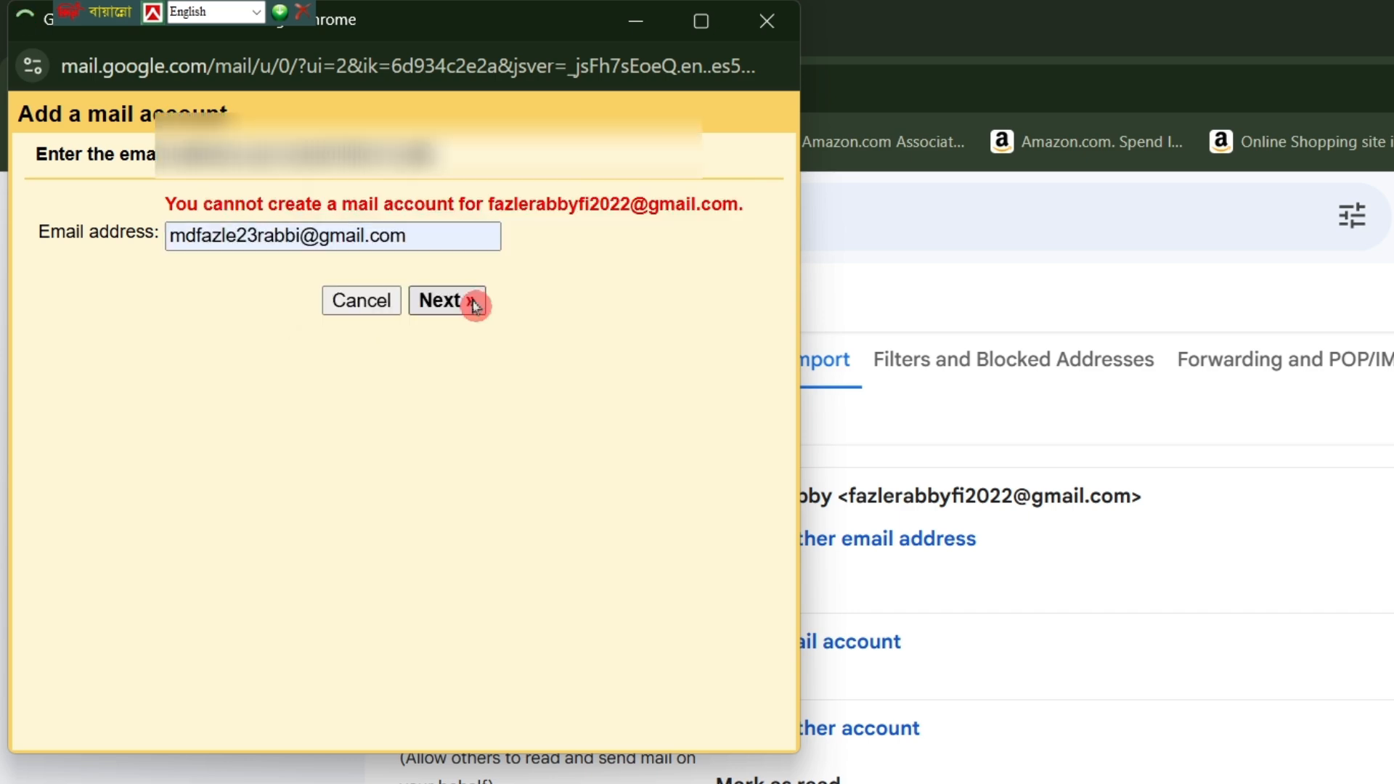
left_click(476, 309)
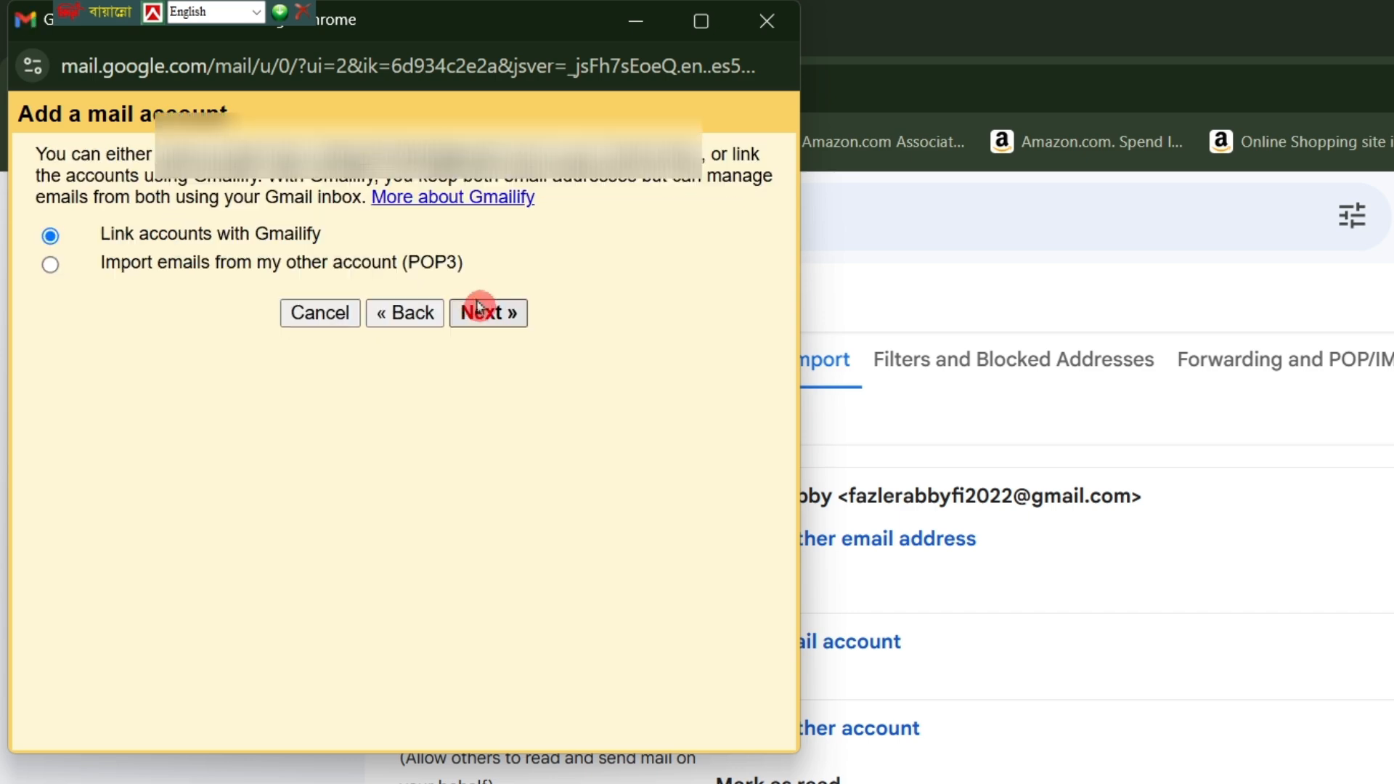
Step: Choose to import emails from the other account with POP3 and continue to its mail settings
left_click(202, 270)
left_click(476, 314)
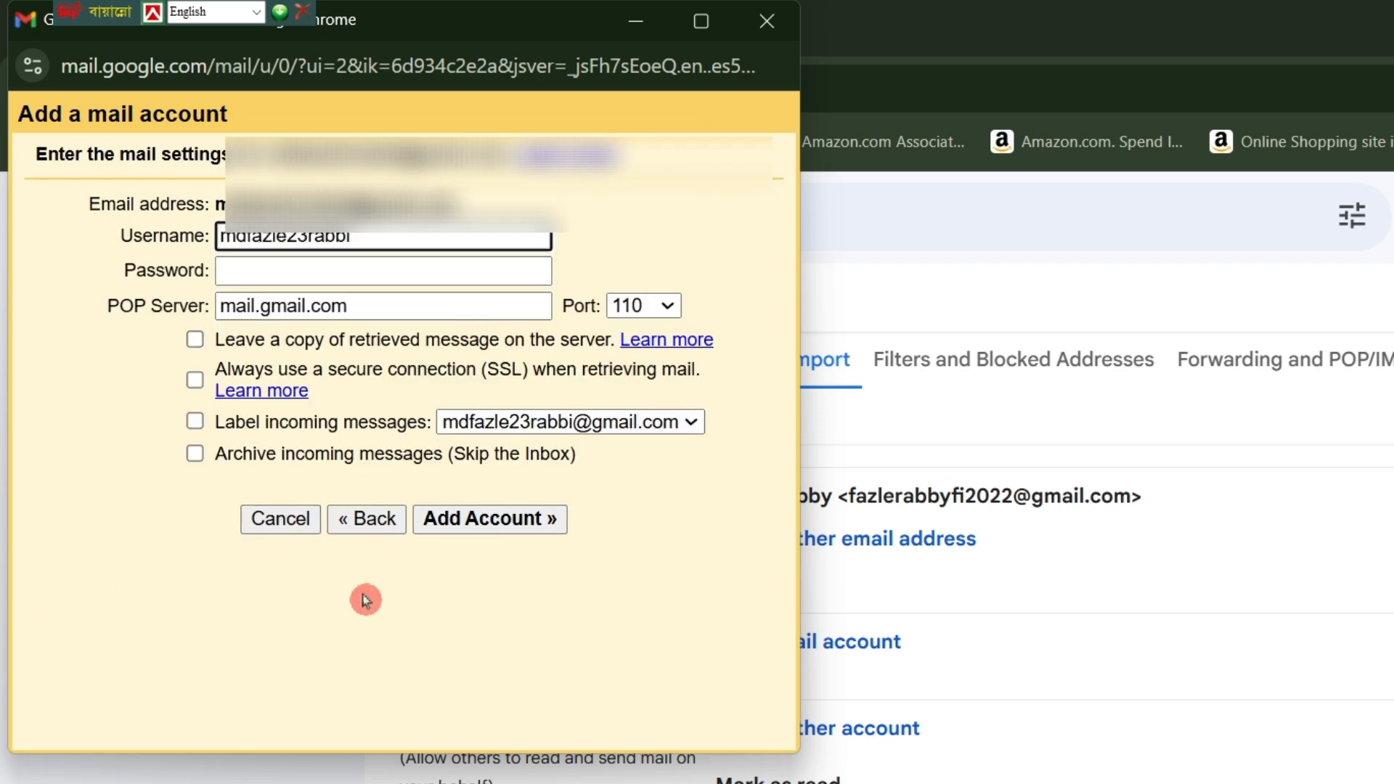
left_click(454, 525)
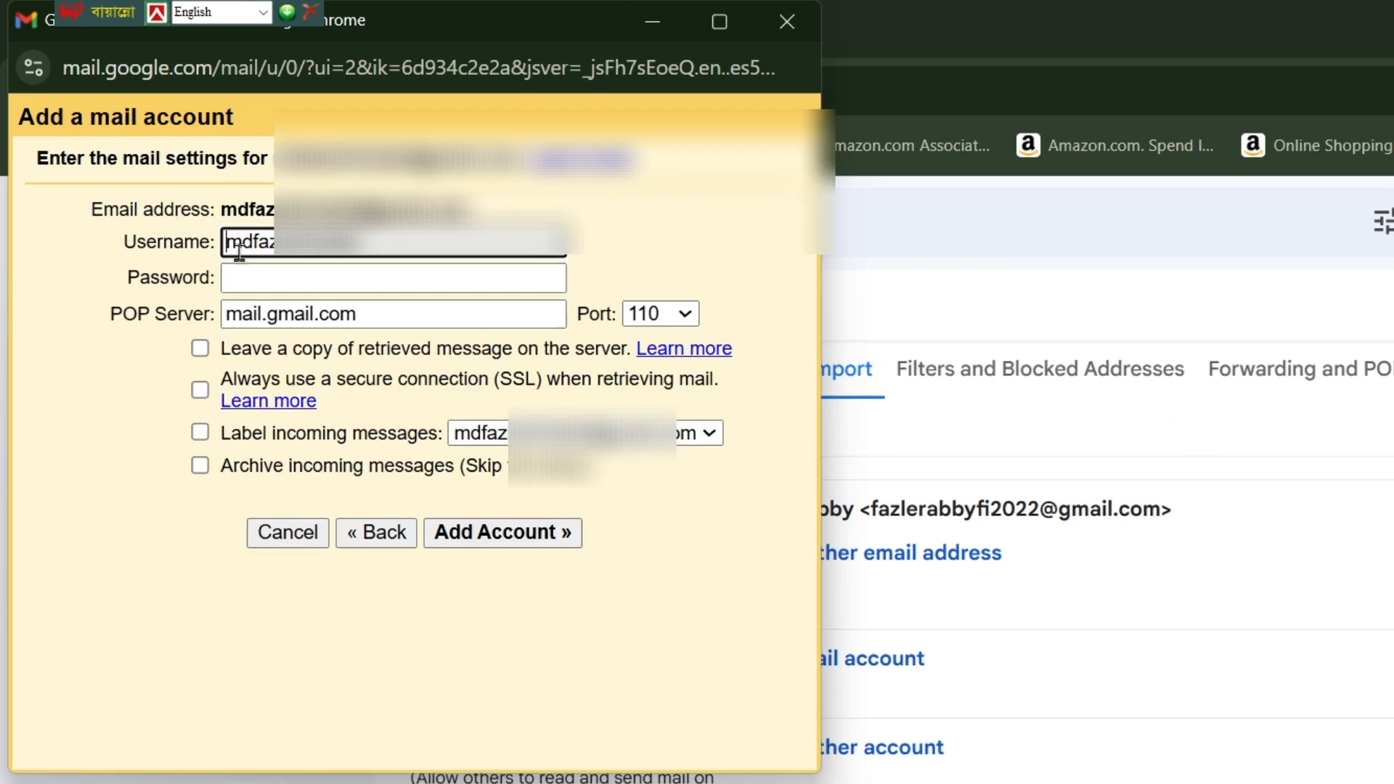
left_click(296, 585)
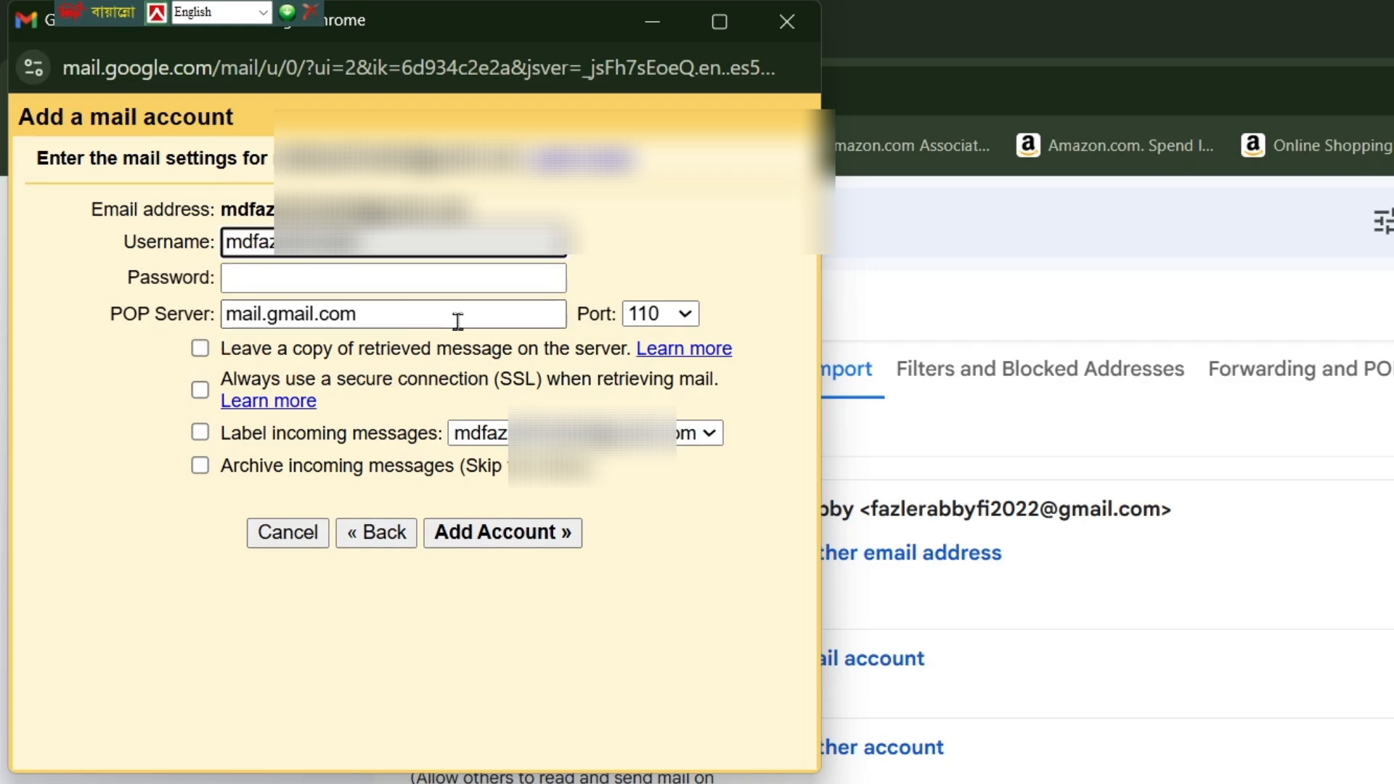
Step: Set the POP server to pop.hostinger.com and the port to 995 in the mail account settings
left_click(431, 320)
triple_click(430, 322)
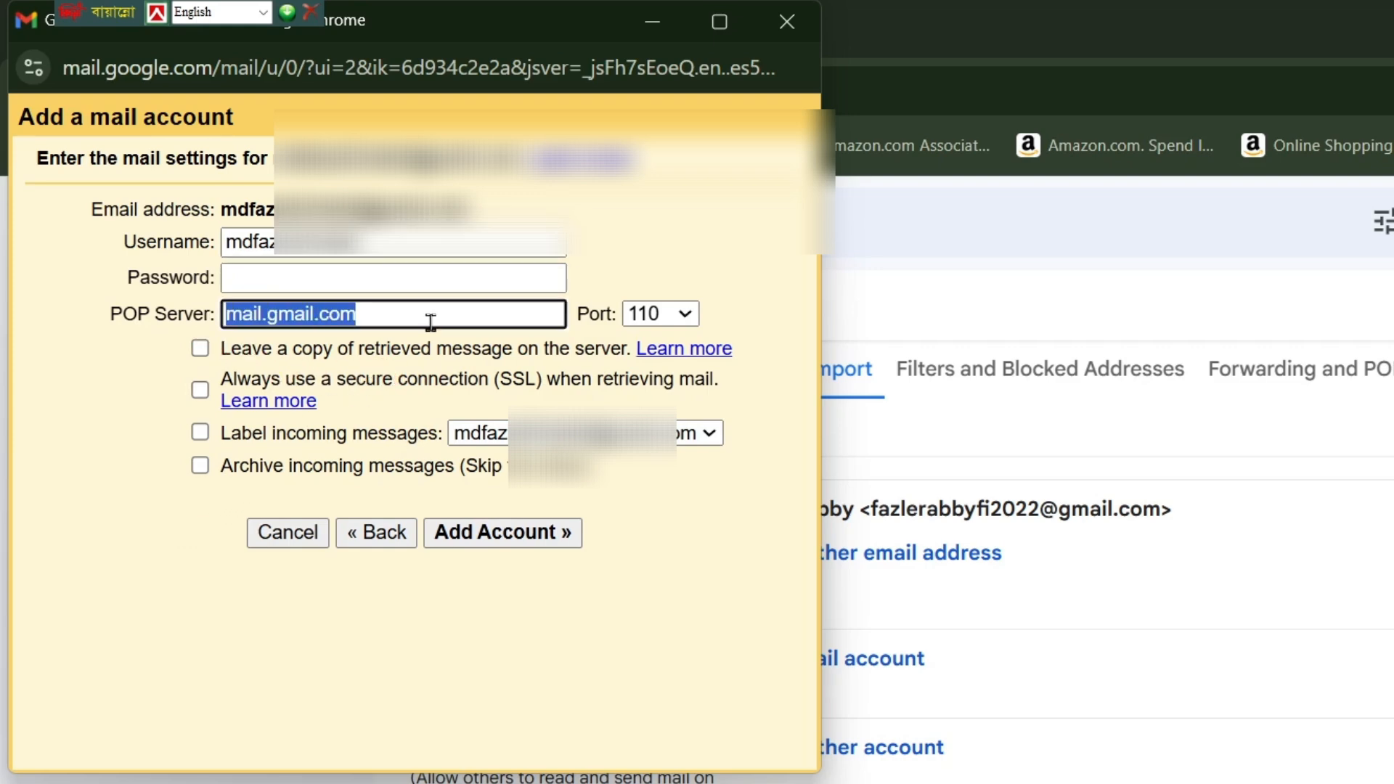
type("pop.hostinger.com")
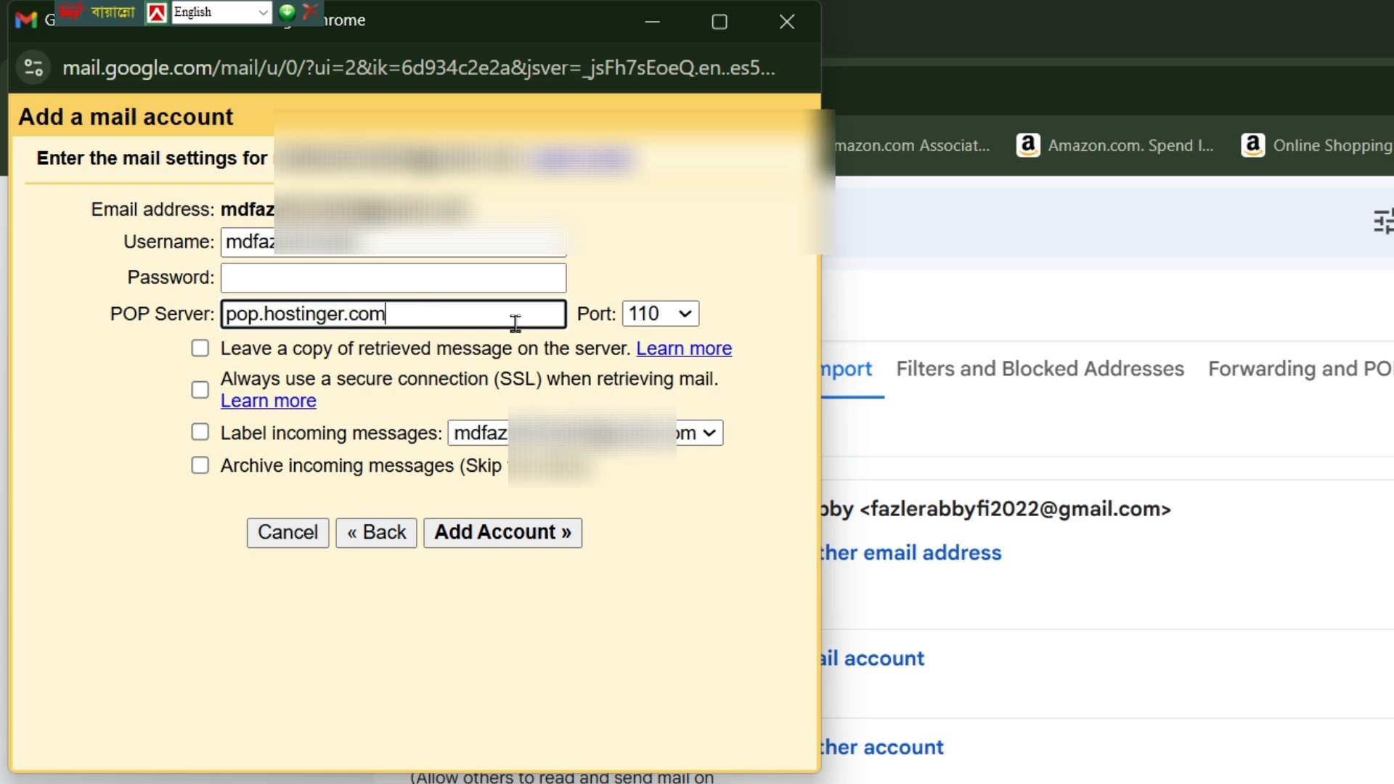
left_click(662, 327)
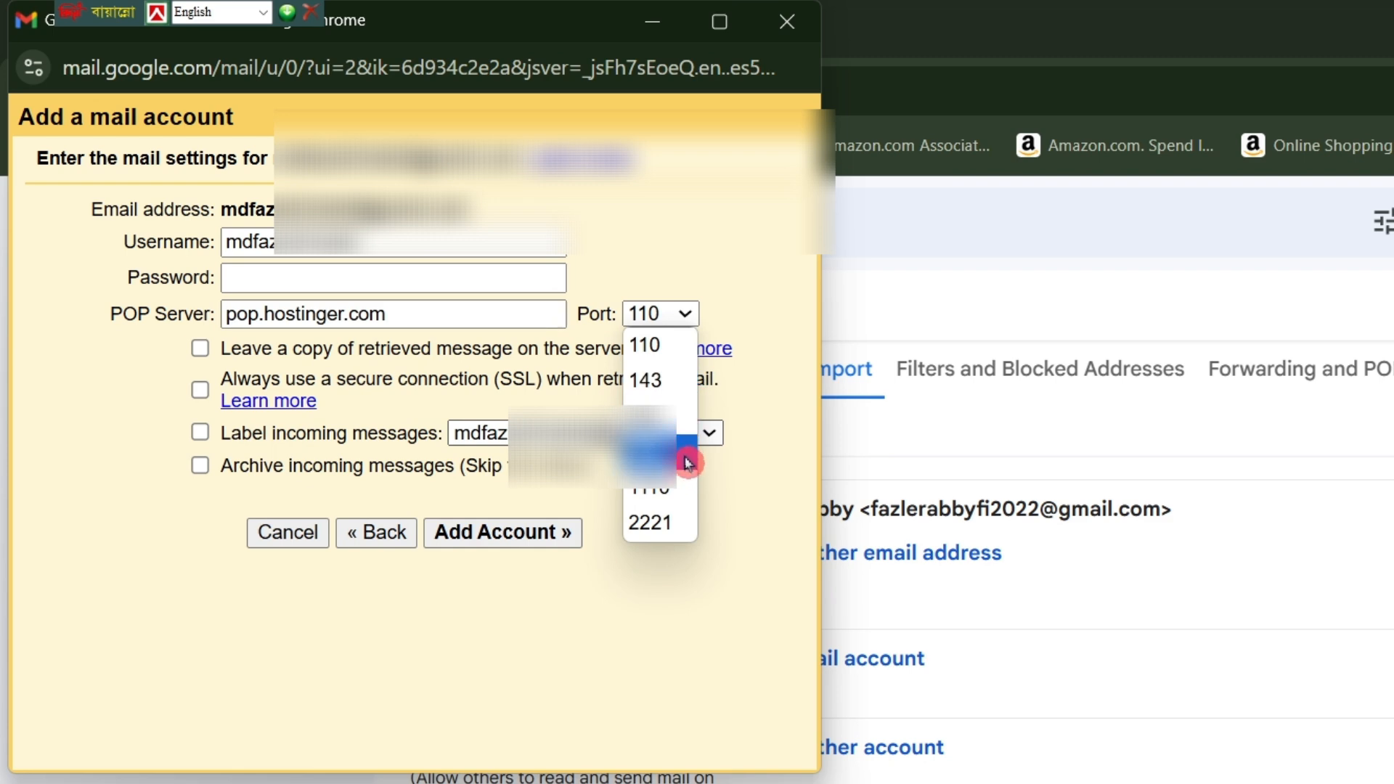
left_click(686, 463)
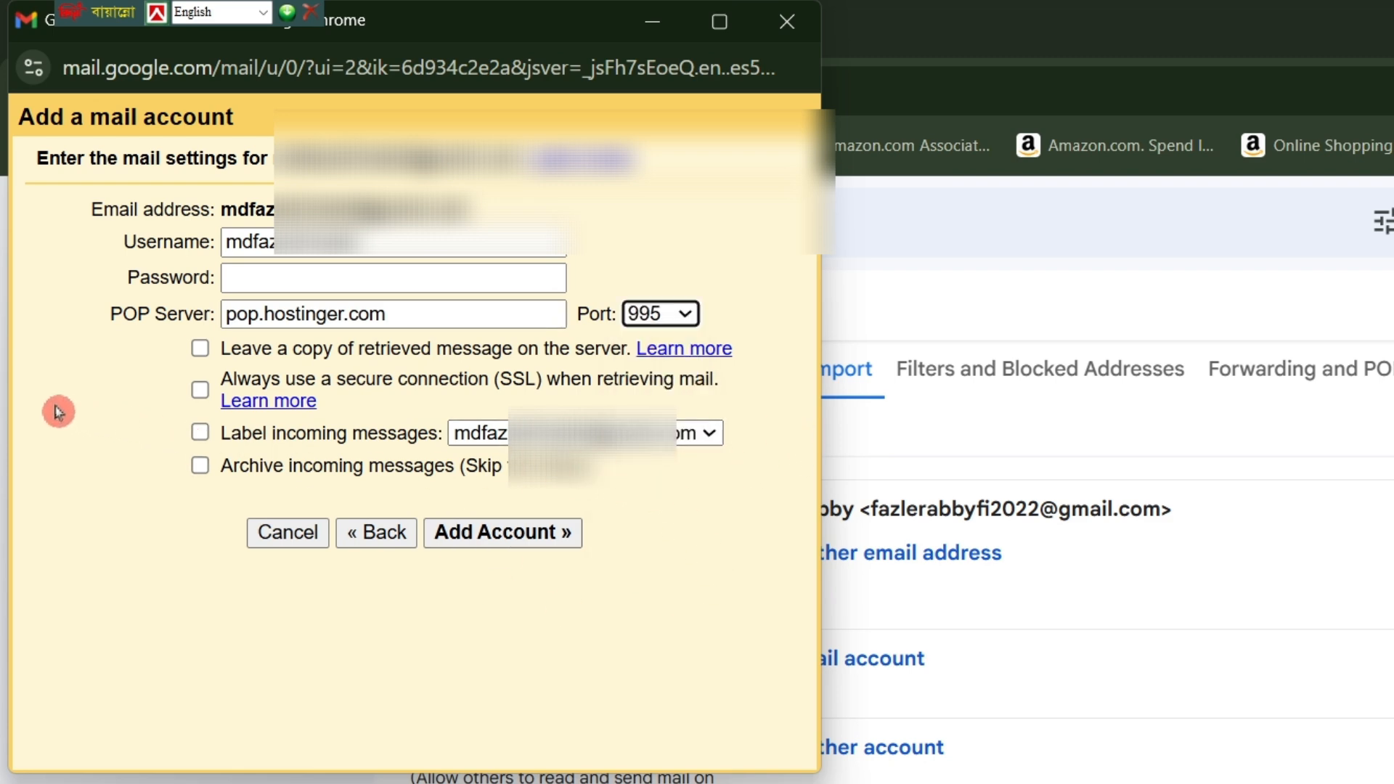
Step: Require a secure SSL connection when retrieving mail and select the account's own address as the label for incoming messages
left_click(201, 389)
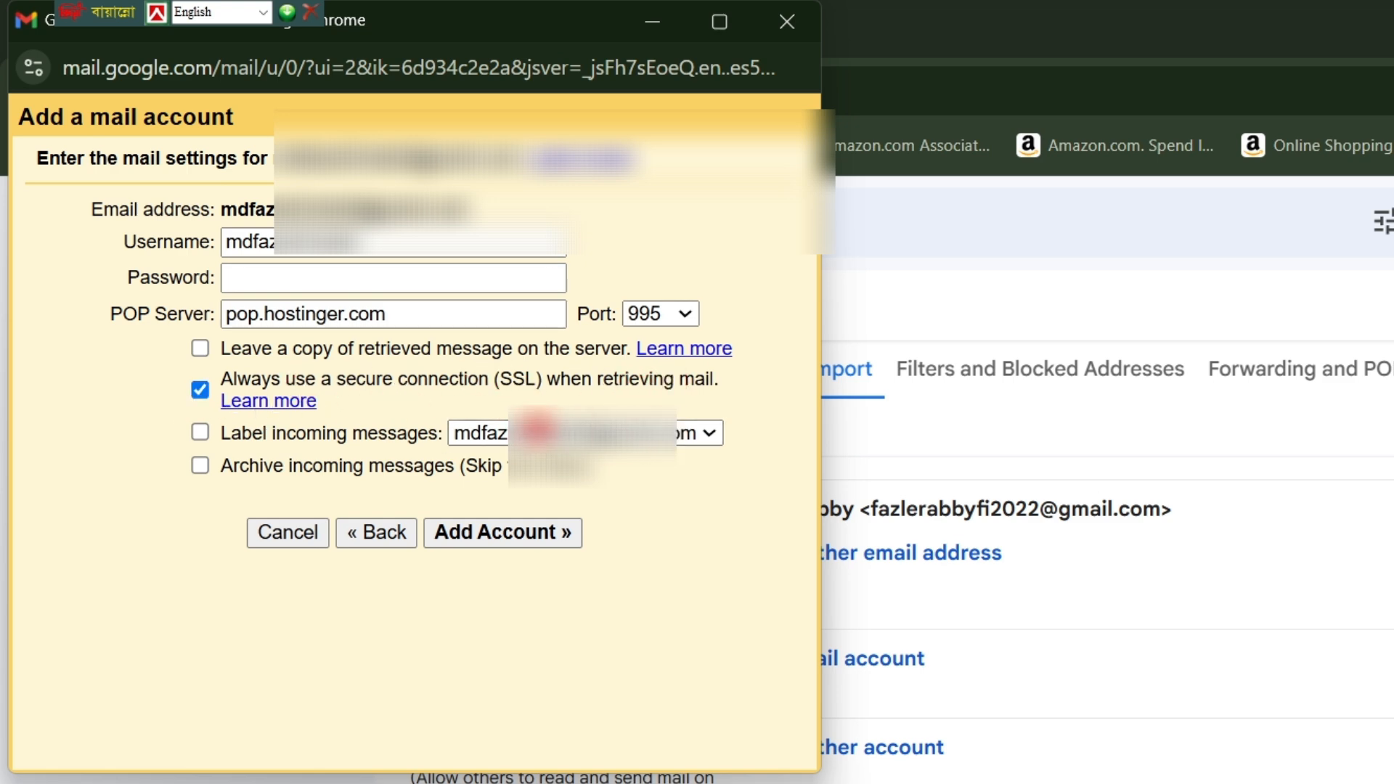
left_click(557, 434)
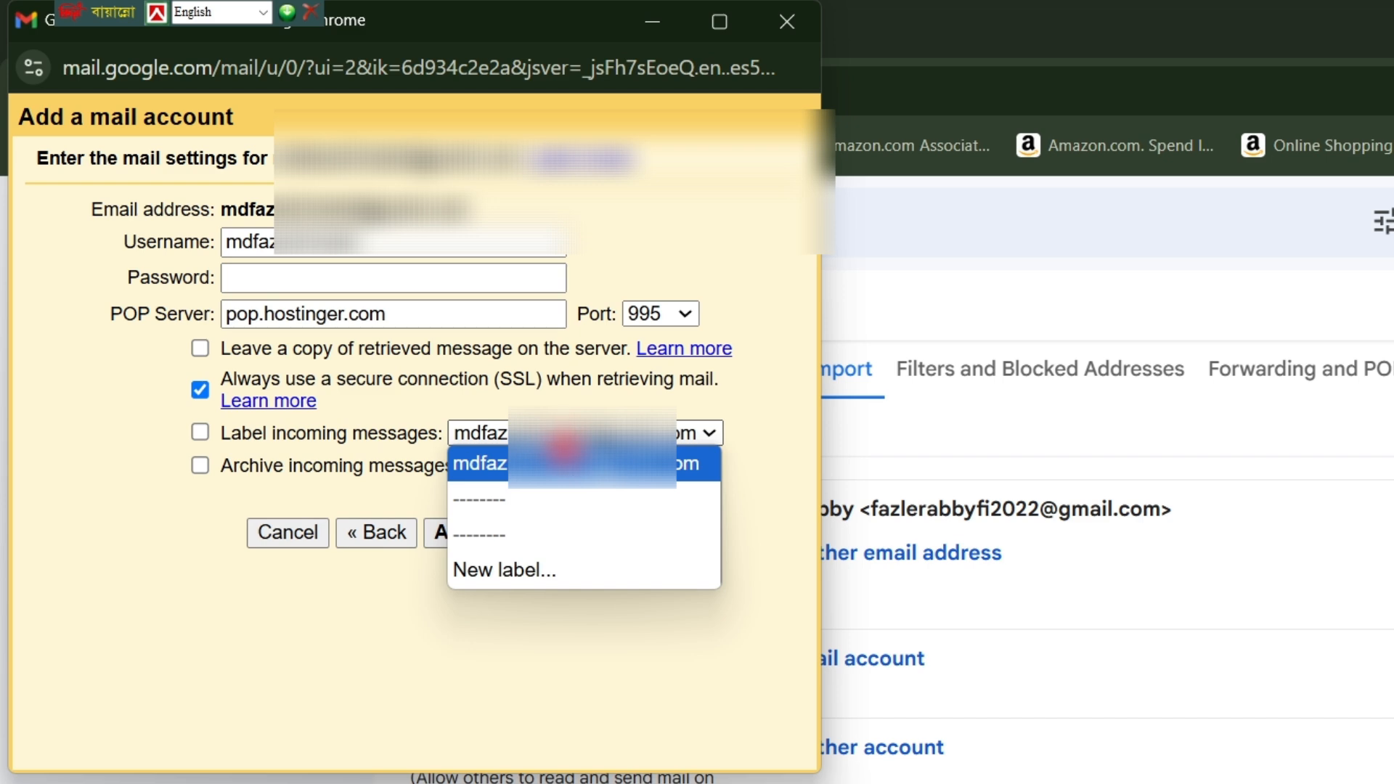
left_click(570, 465)
left_click(299, 276)
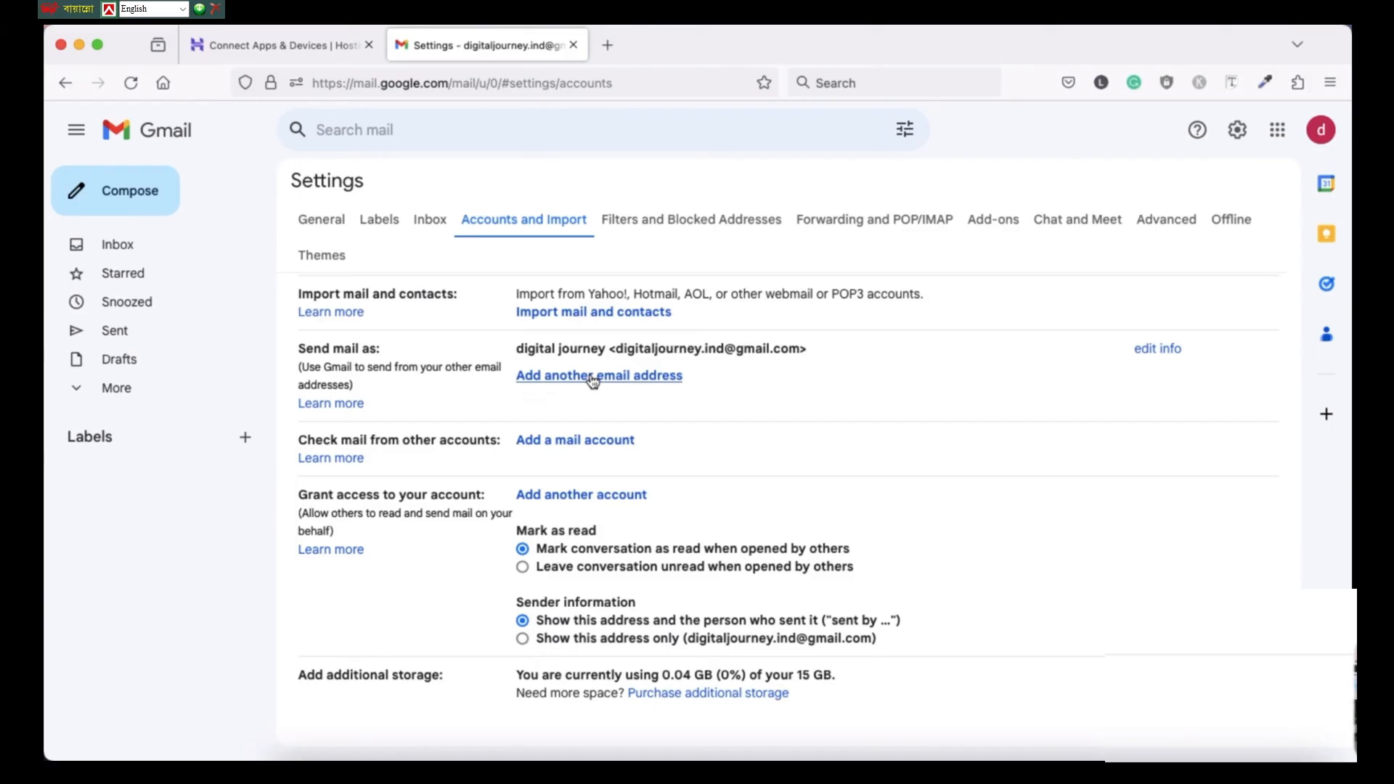
Step: Start adding another send-as email address, enter the Hostinger mailbox's address as an alias and continue to the SMTP settings
left_click(593, 375)
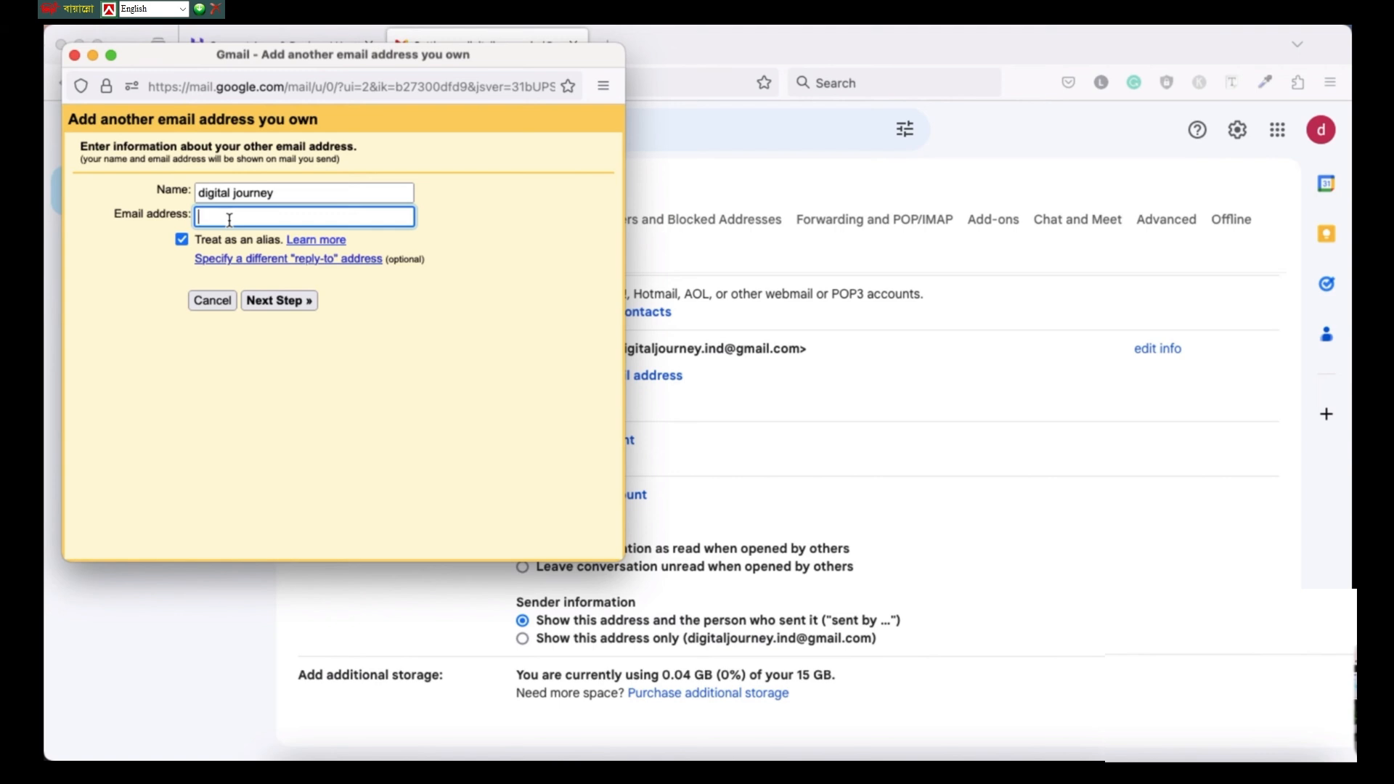
left_click(229, 218)
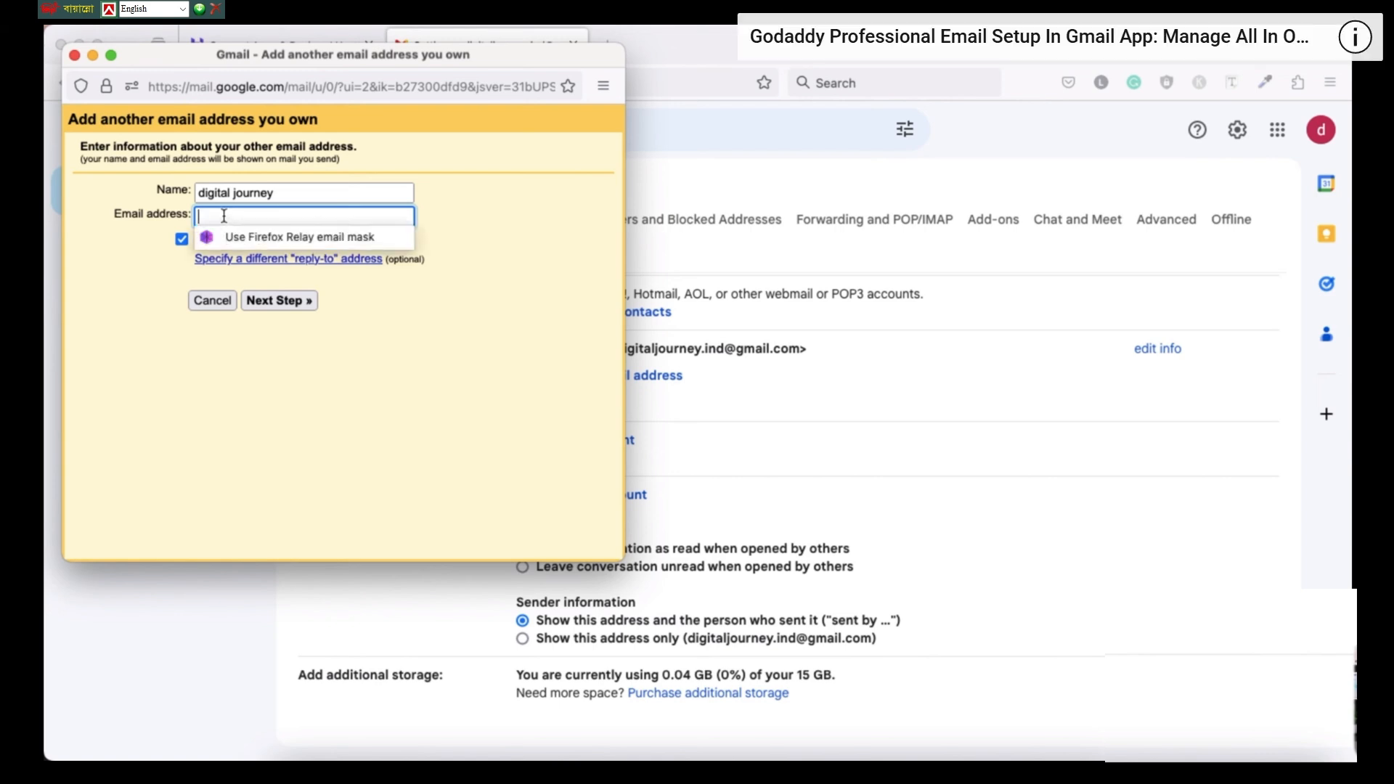
key("super+v")
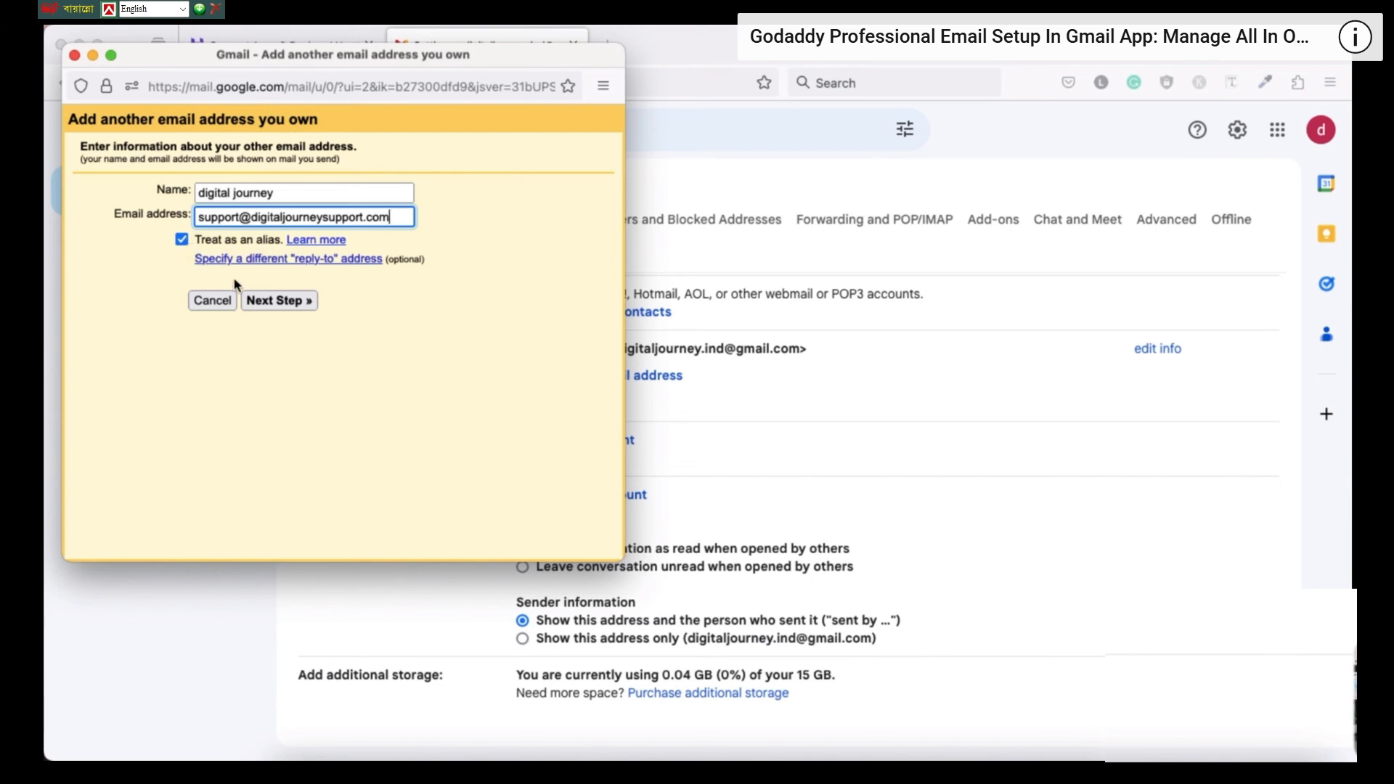
left_click(270, 305)
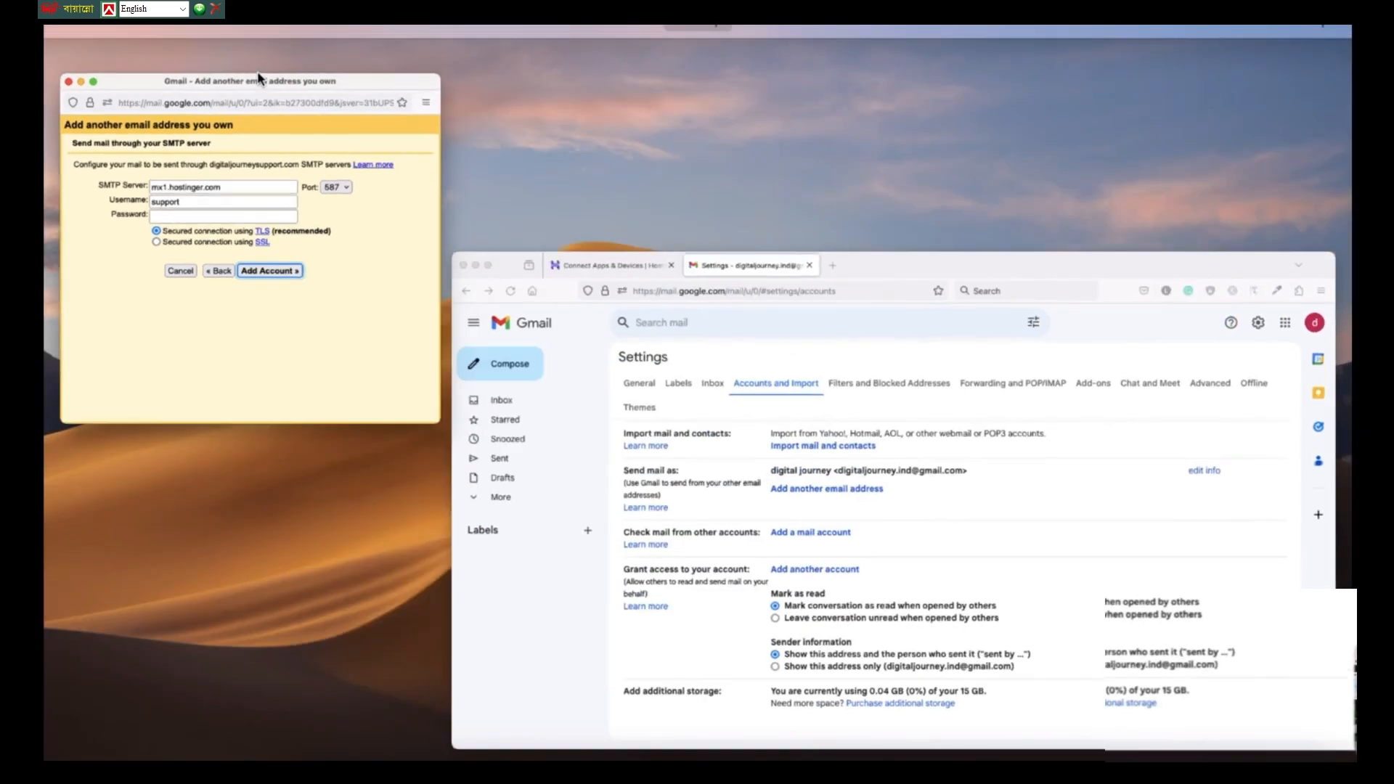
Step: Copy the outgoing server hostname from Hostinger's Connect Apps & Devices page and set the SMTP server to smtp.hostinger.com
left_click(588, 323)
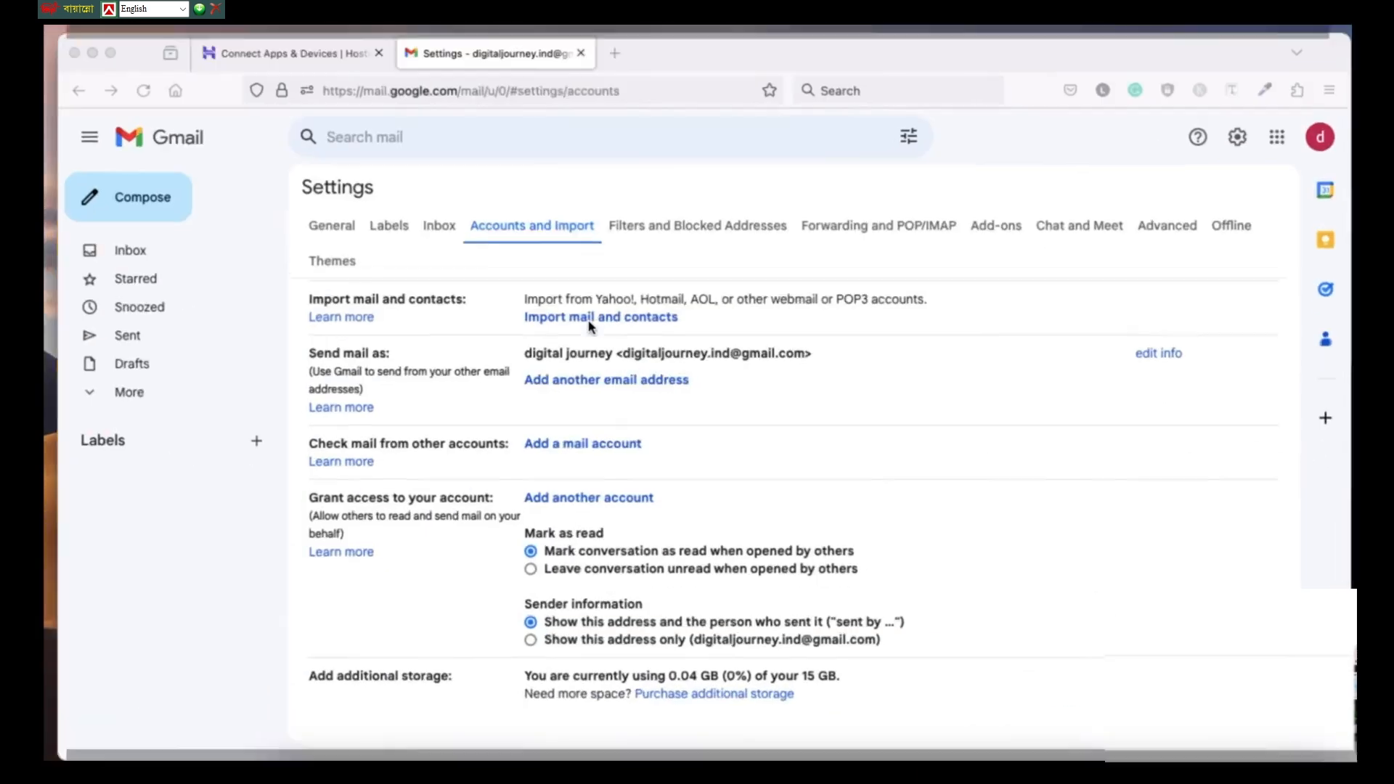
left_click(271, 48)
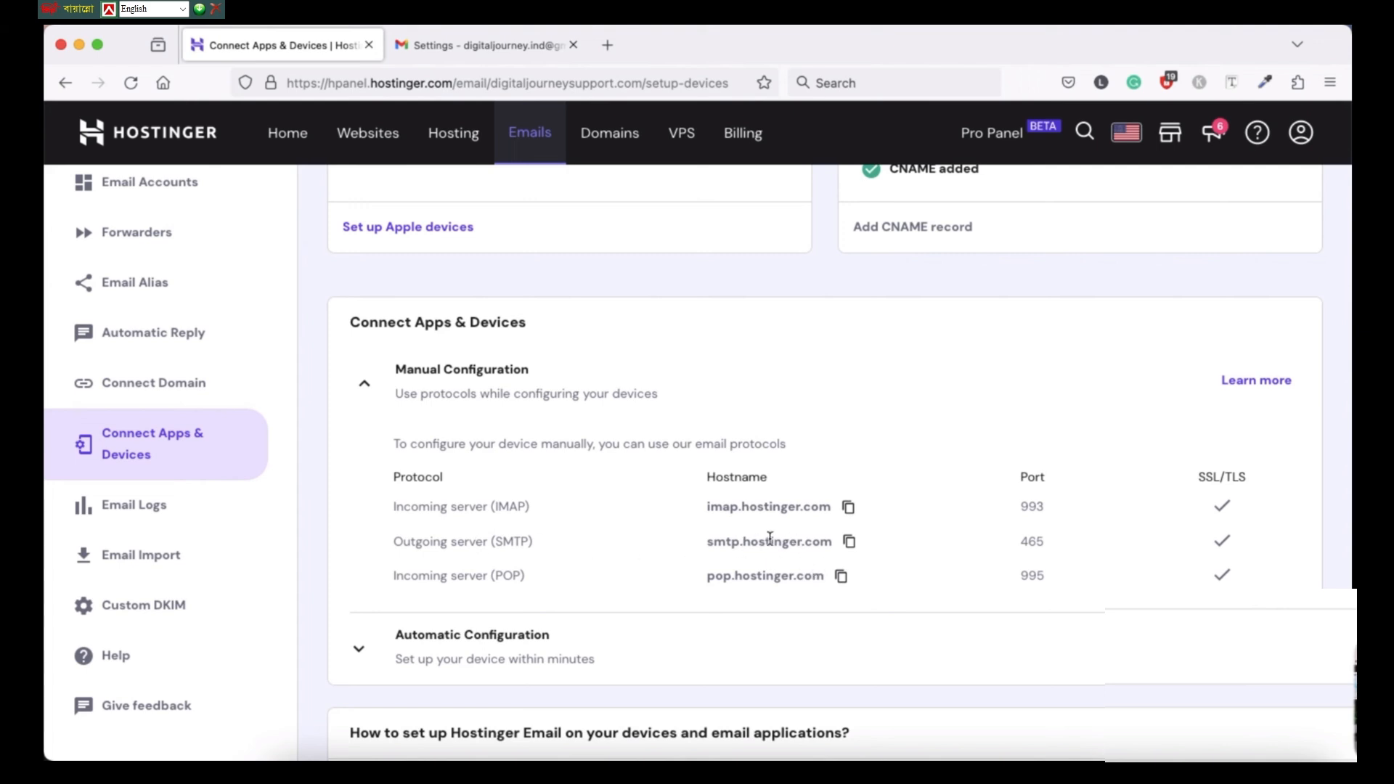
left_click(850, 544)
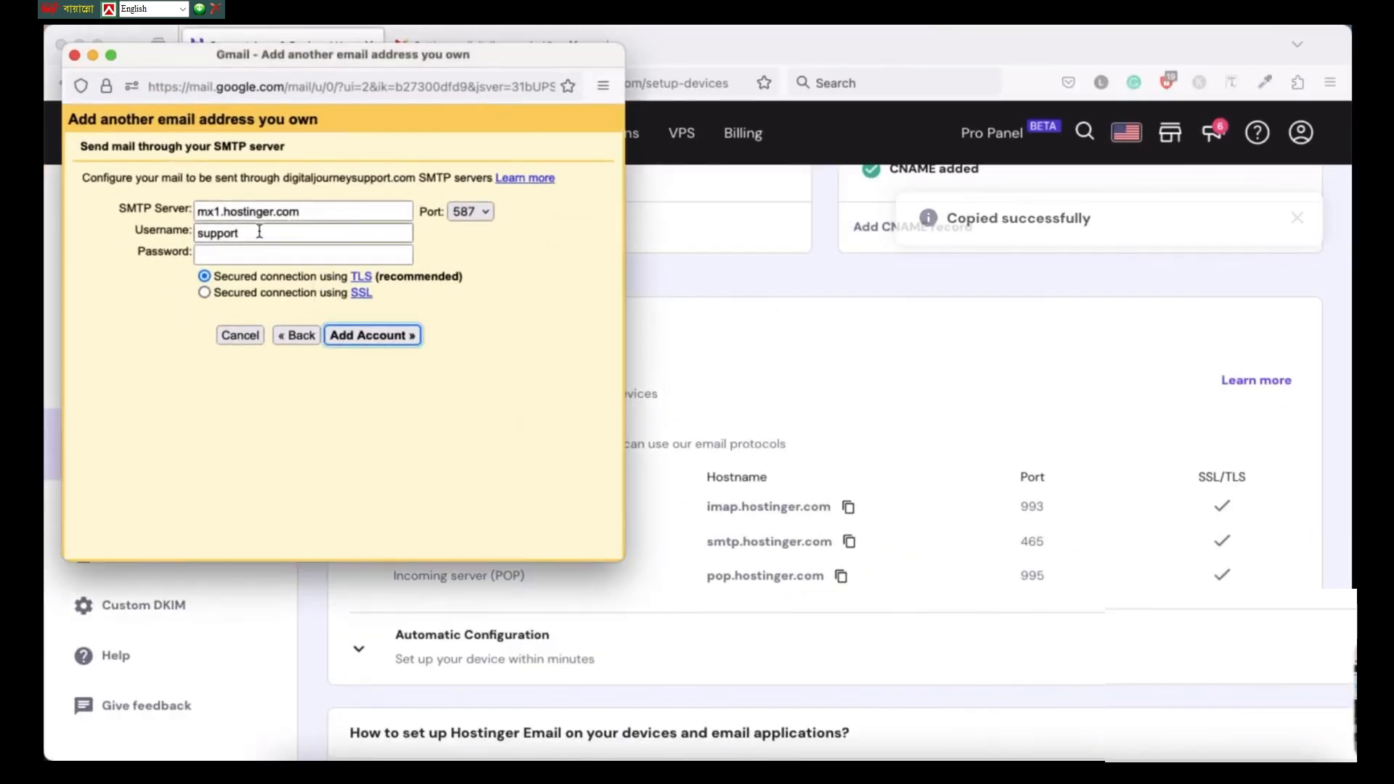
triple_click(303, 213)
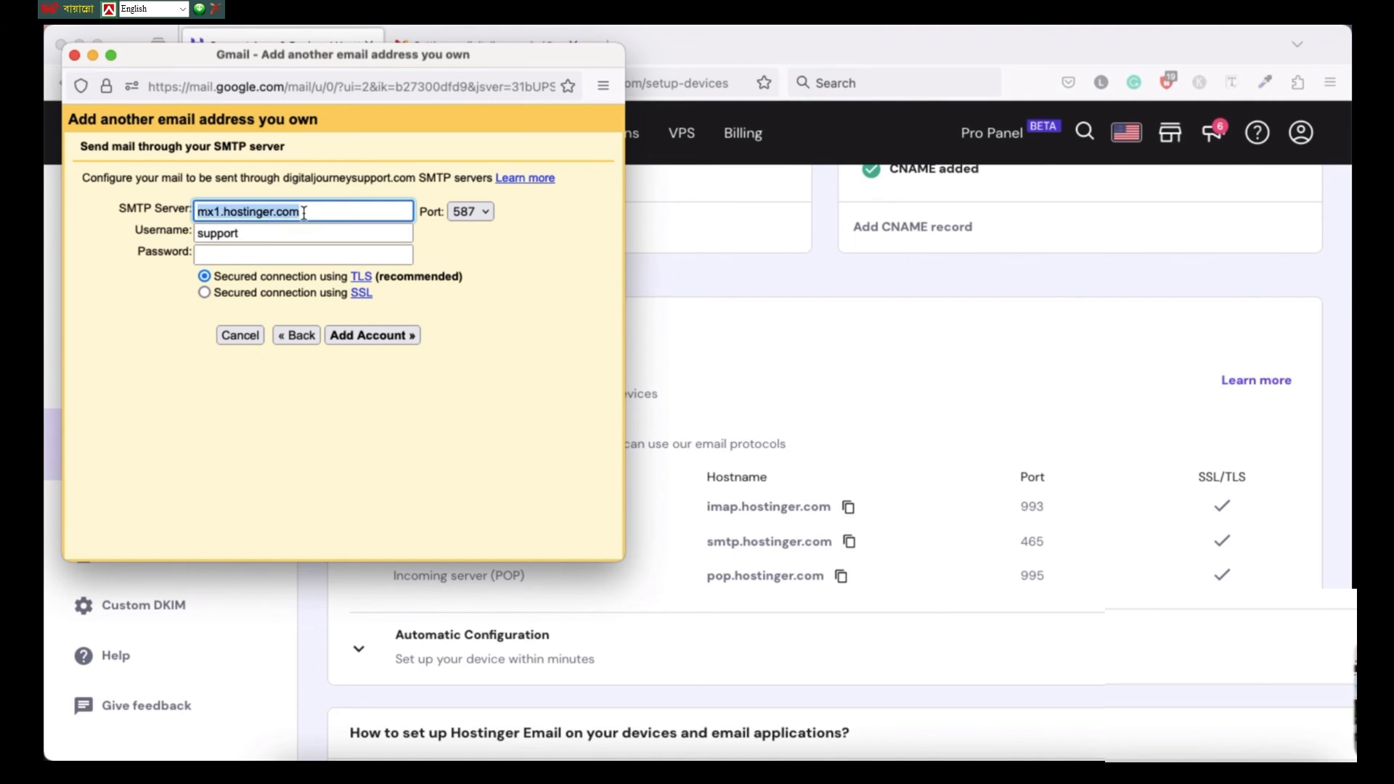
key("super+v")
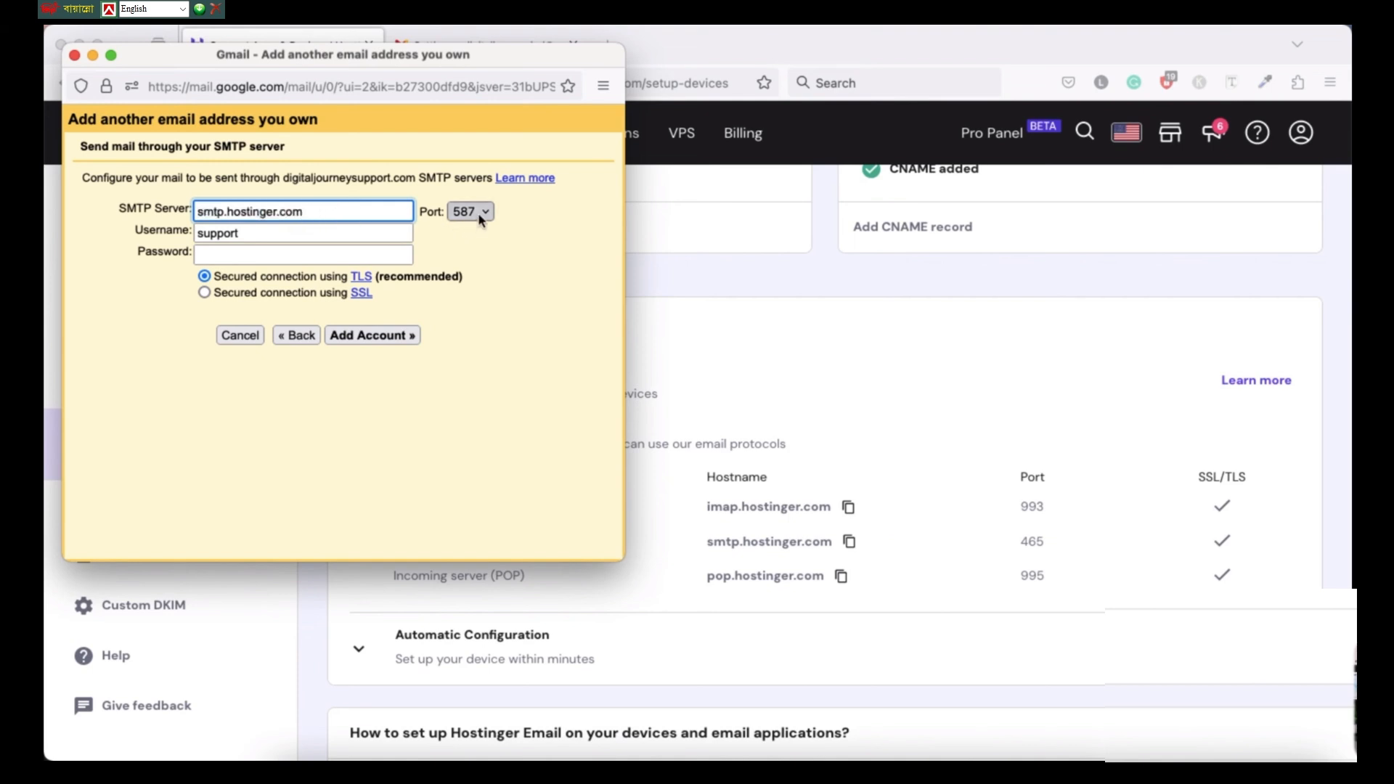
Step: Check the outgoing server's port on the Hostinger page and set the SMTP port to 465 in the Gmail window
key("ctrl+Up")
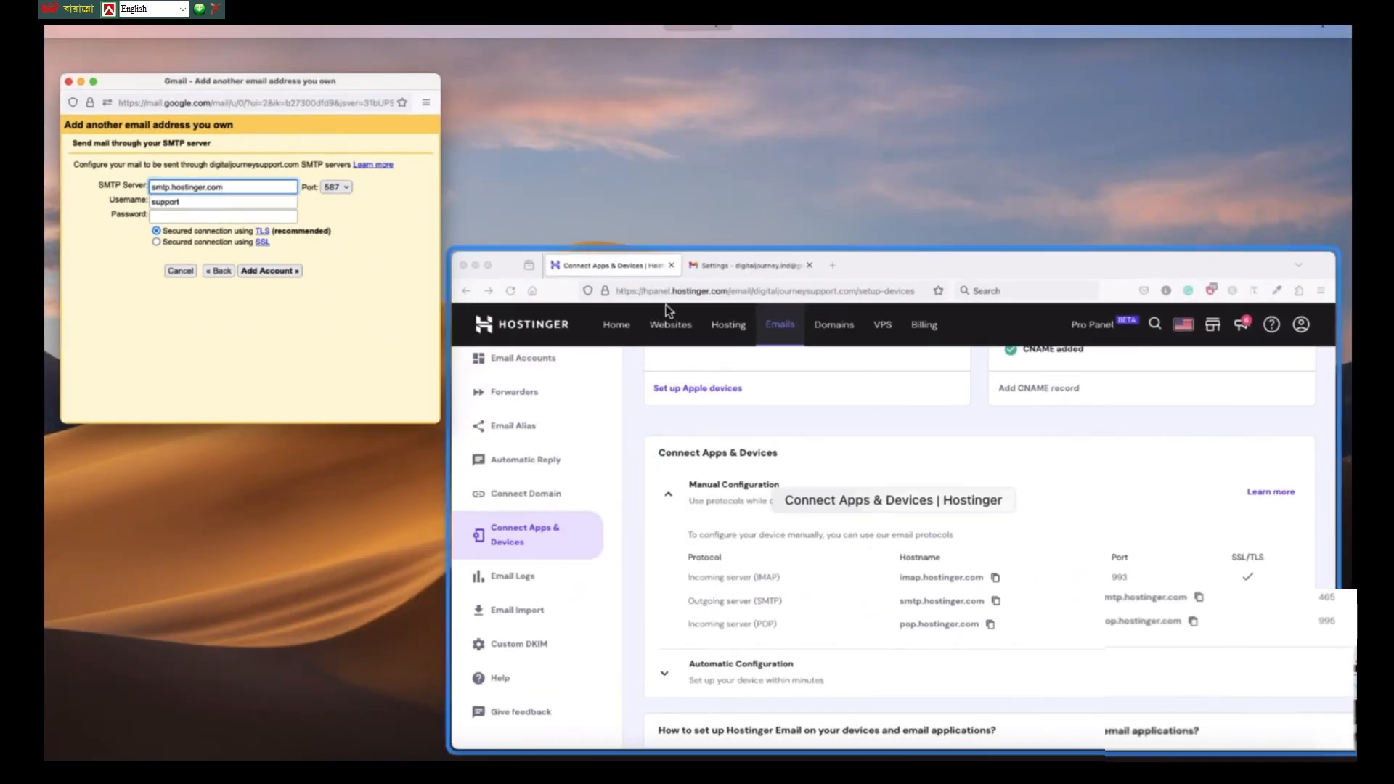
left_click(766, 453)
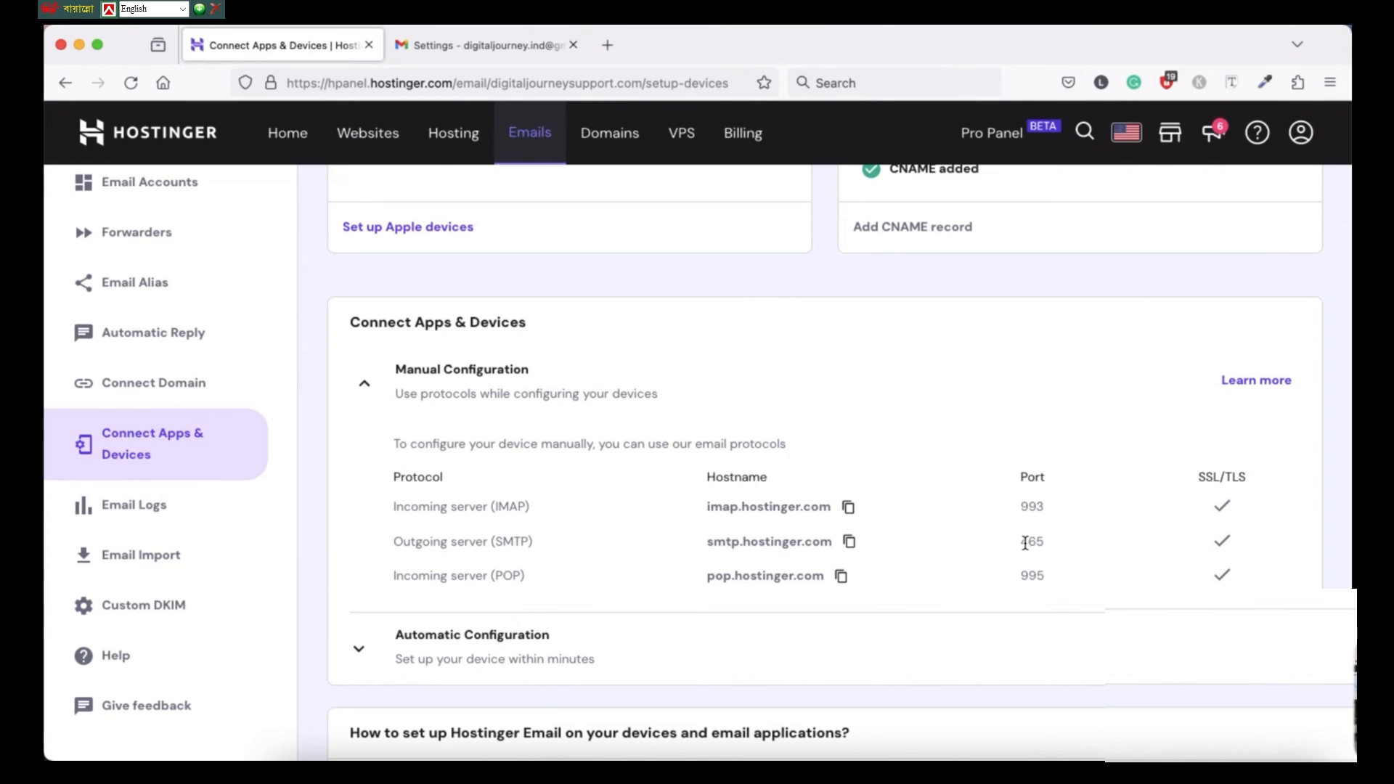
key("ctrl+Up")
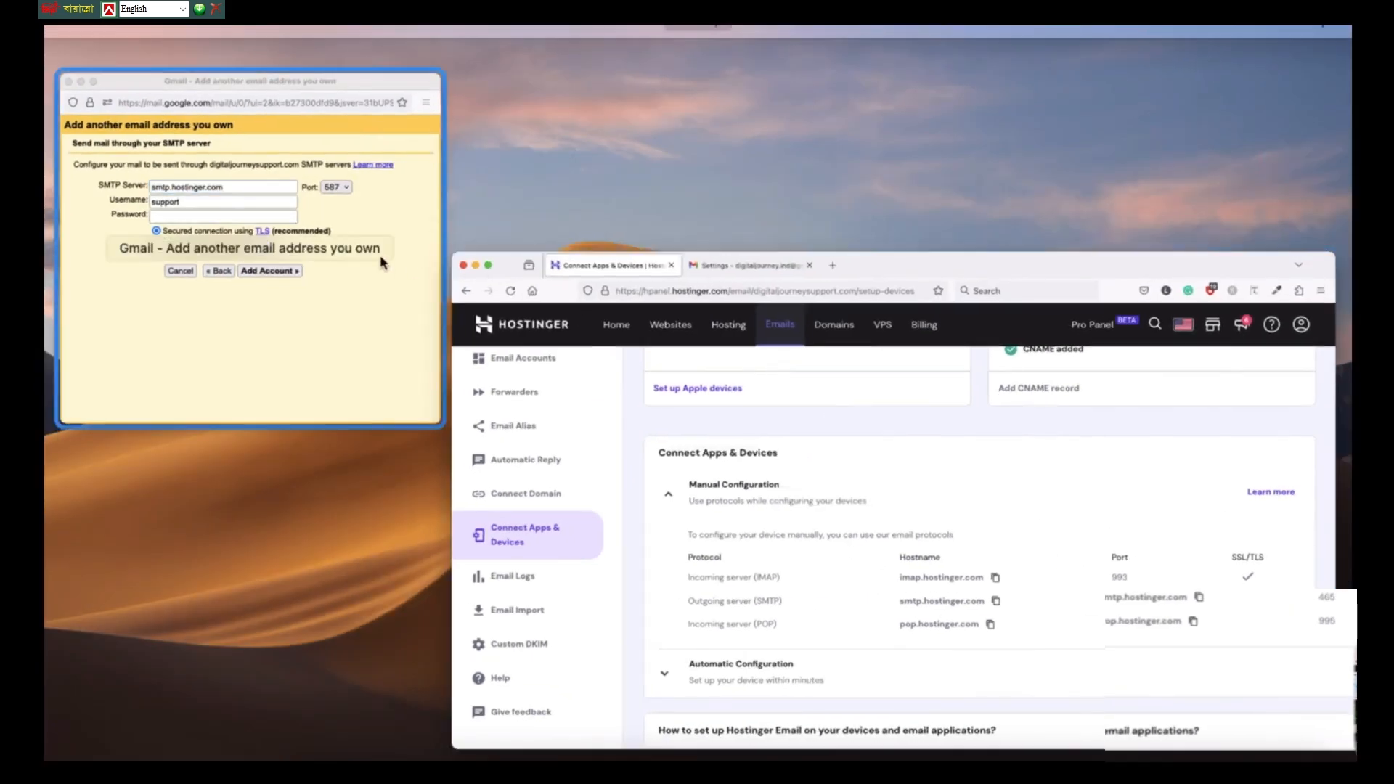
left_click(380, 256)
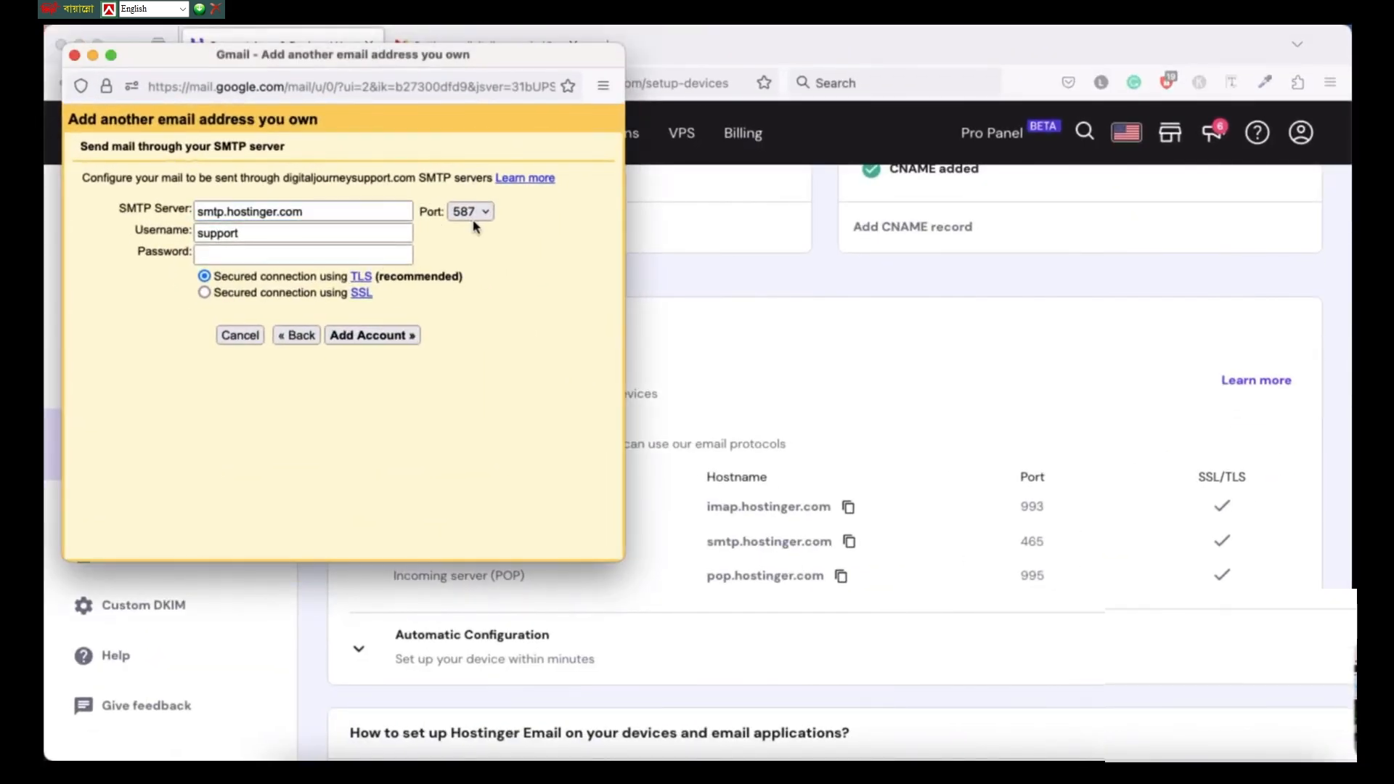
left_click(474, 212)
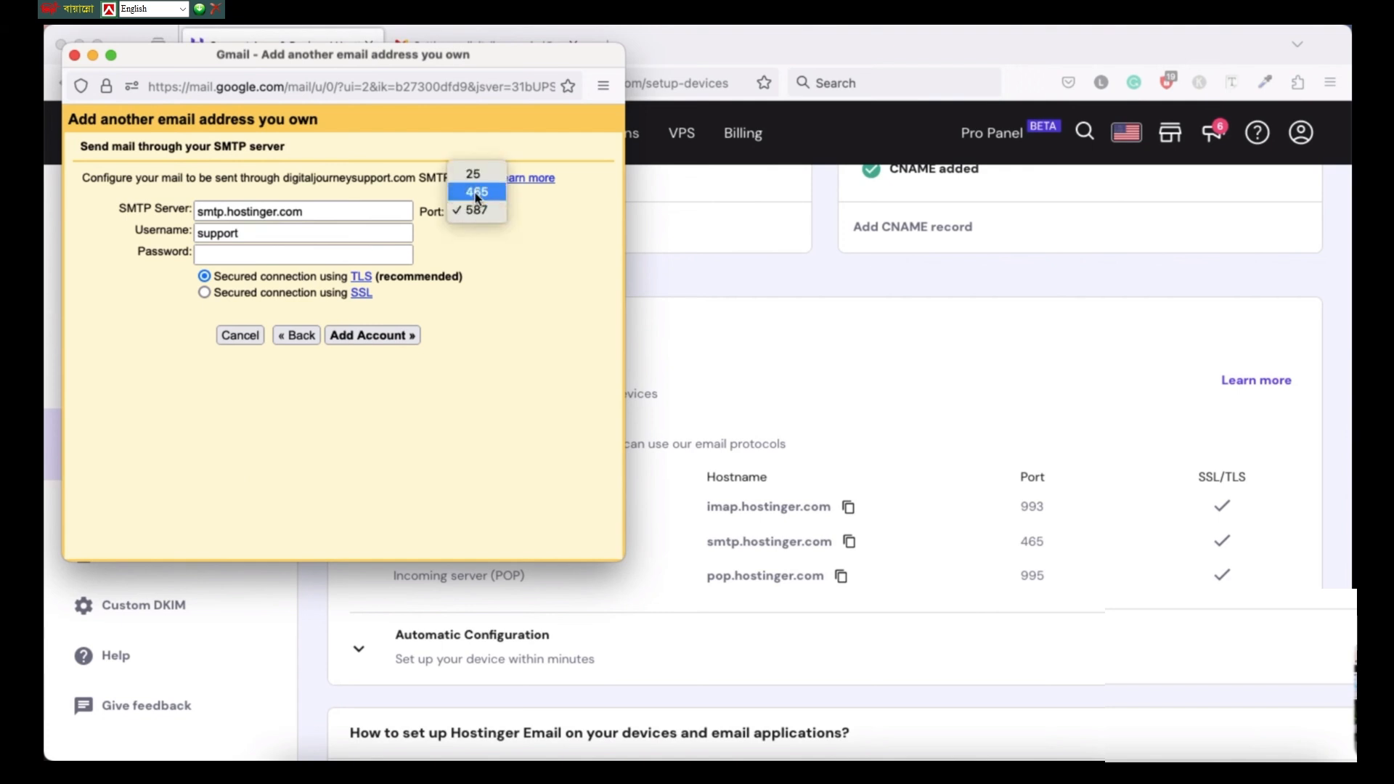
left_click(476, 193)
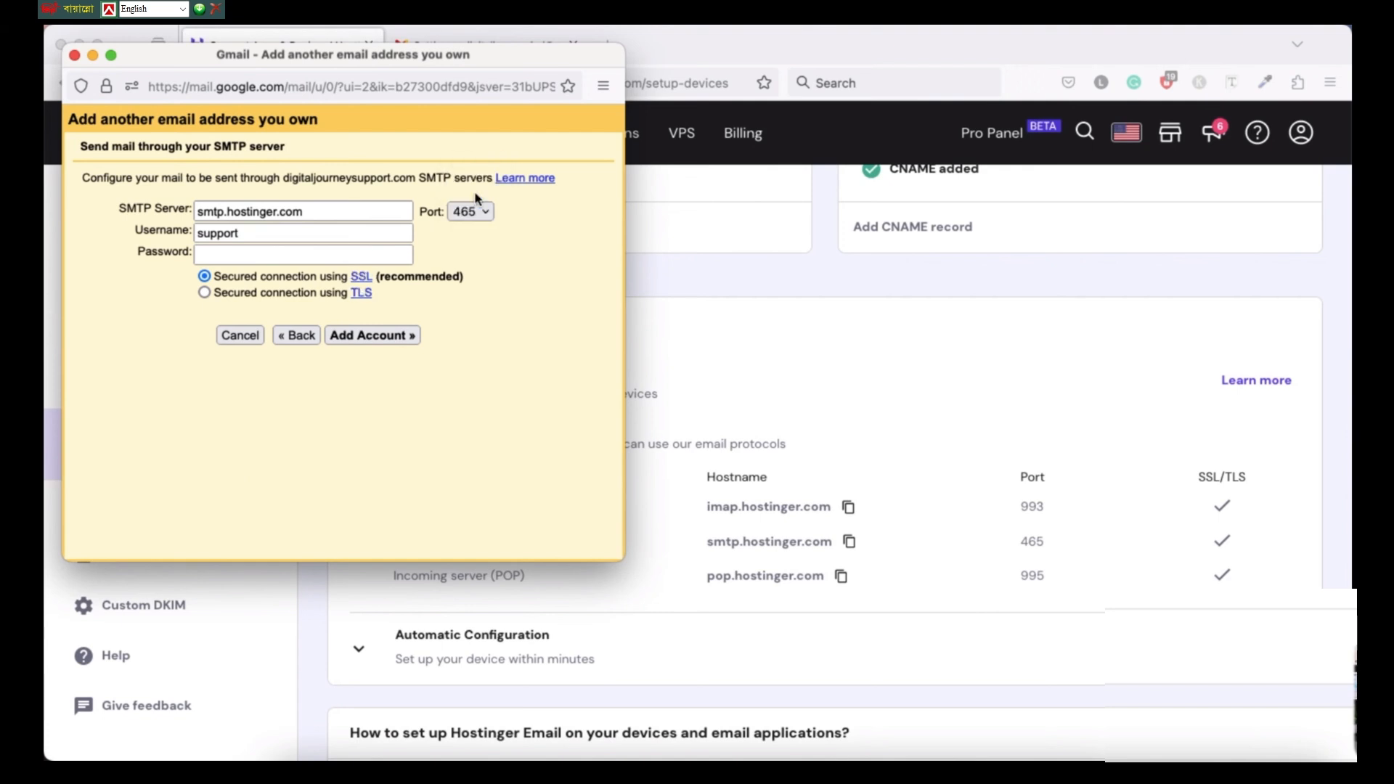
Step: Enter the full mailbox address as username and the mailbox password, keep the SSL connection, and add the account
double_click(259, 236)
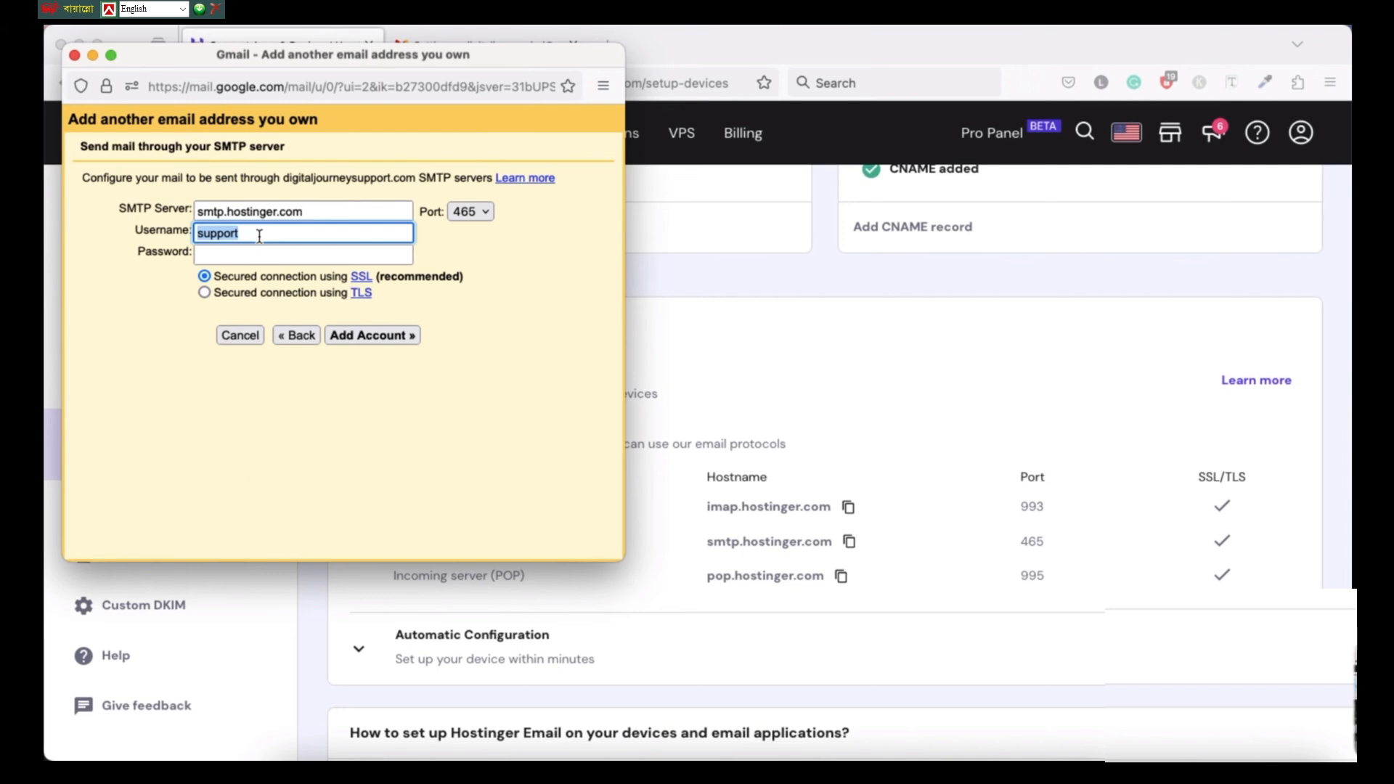
left_click(259, 258)
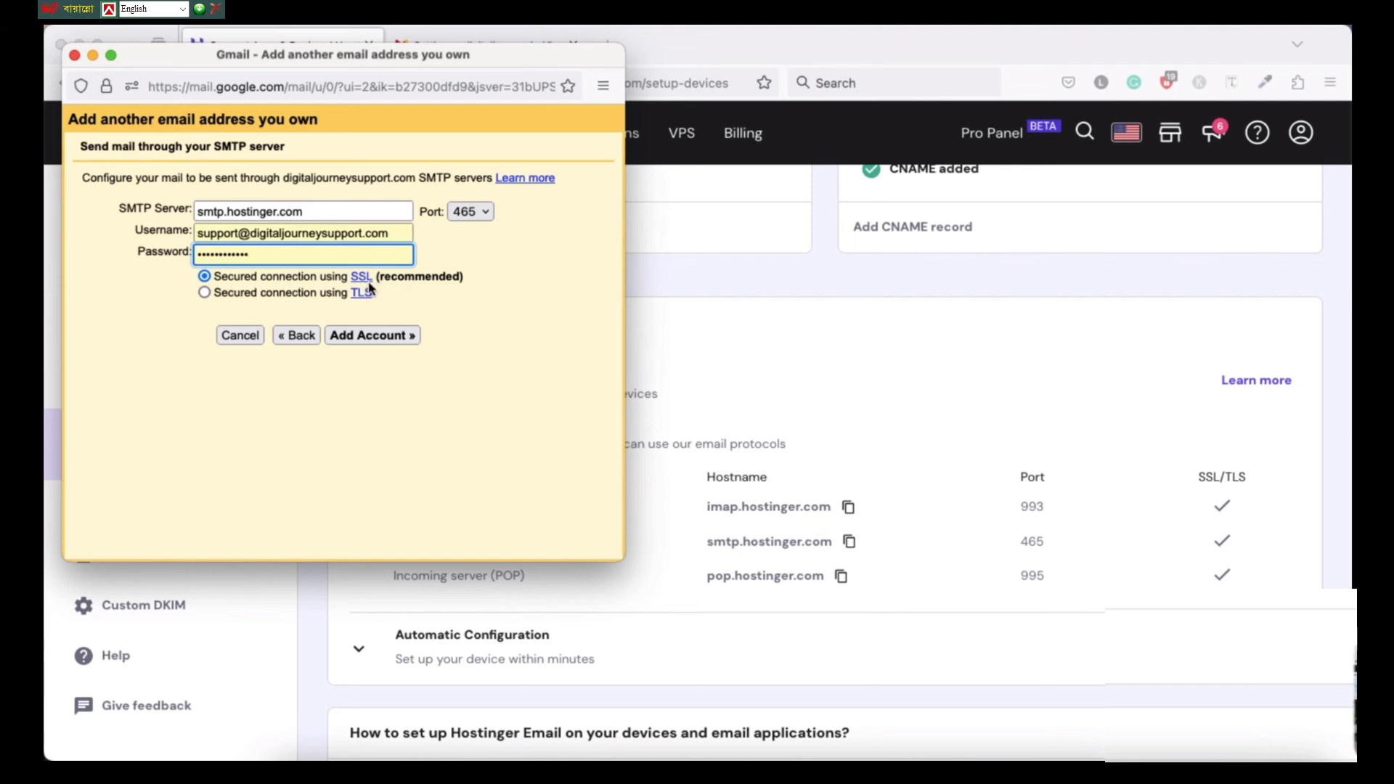
left_click(370, 337)
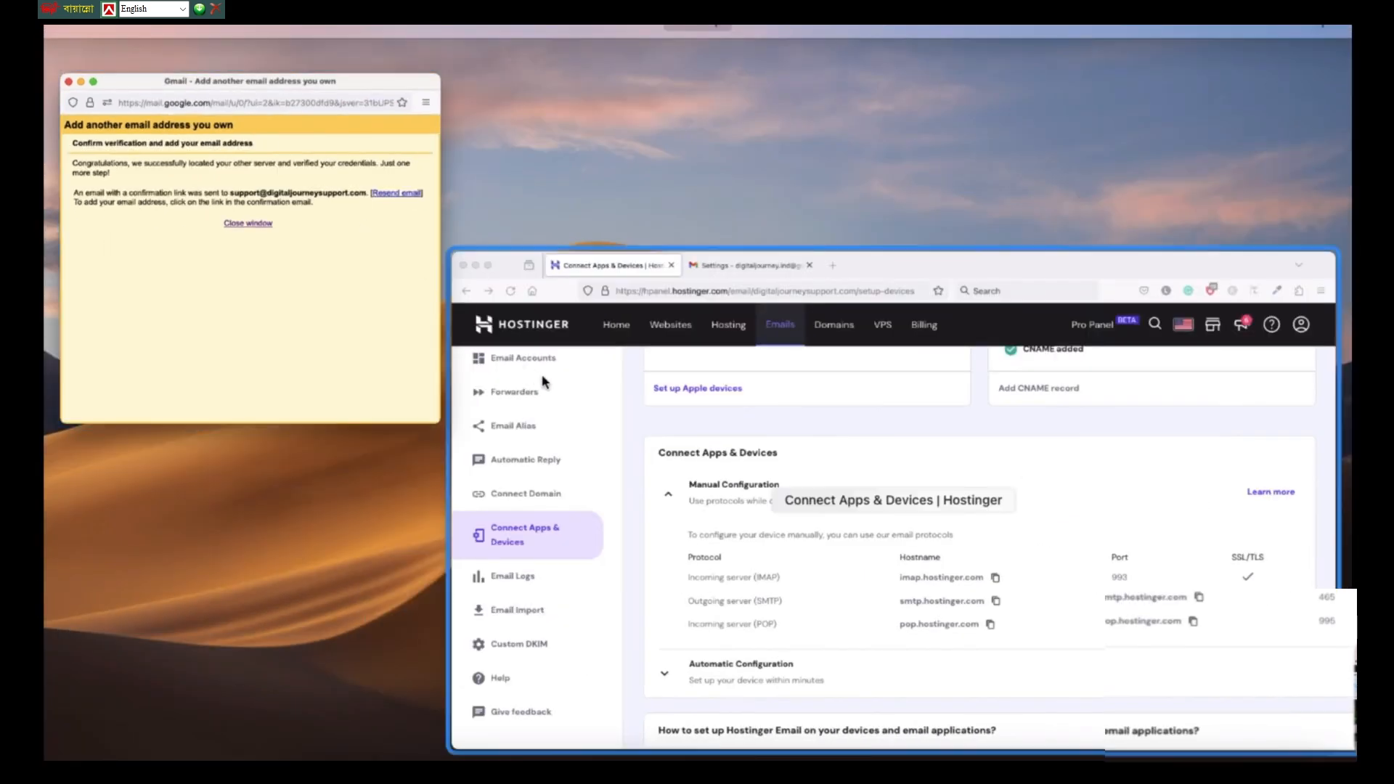
Step: Open the Gmail confirmation email in Hostinger webmail, confirm sending mail through its link, and return to Gmail settings
left_click(600, 410)
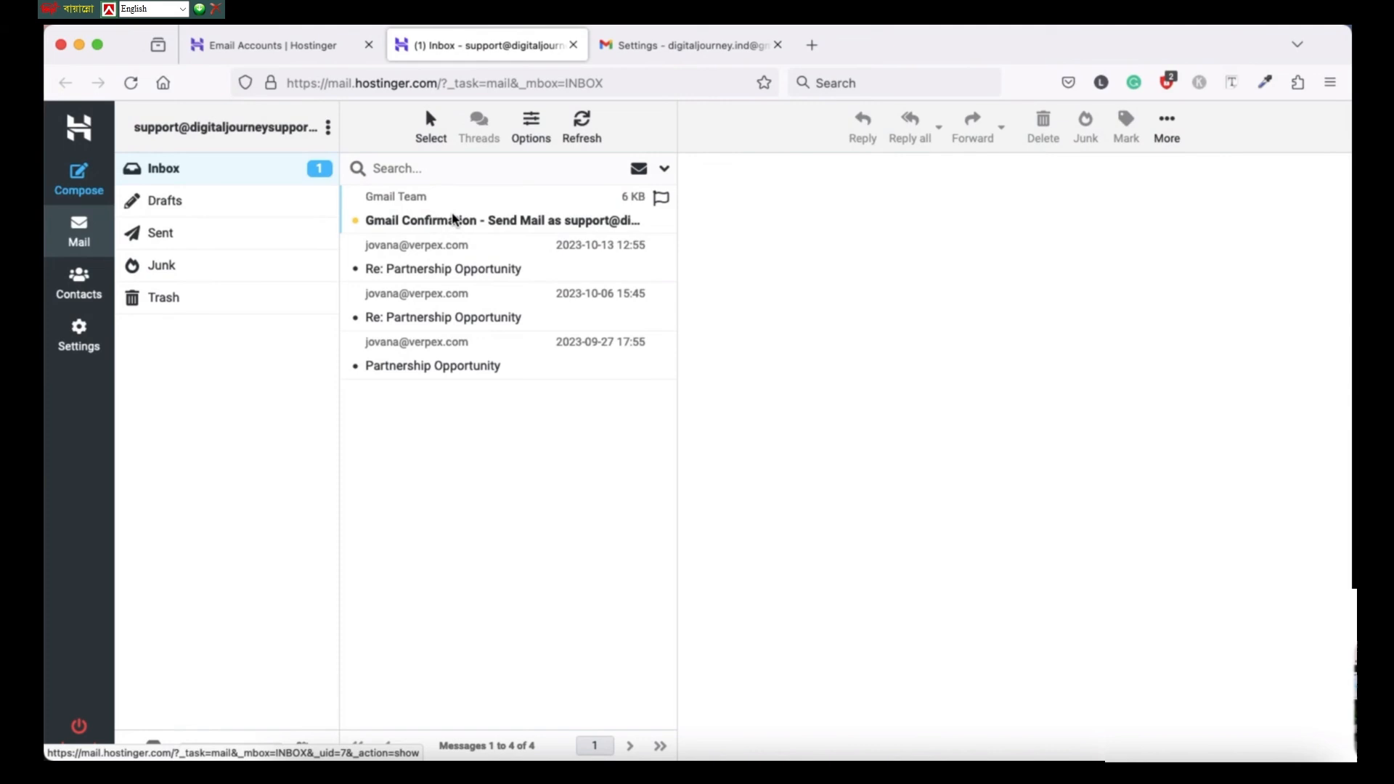
left_click(453, 219)
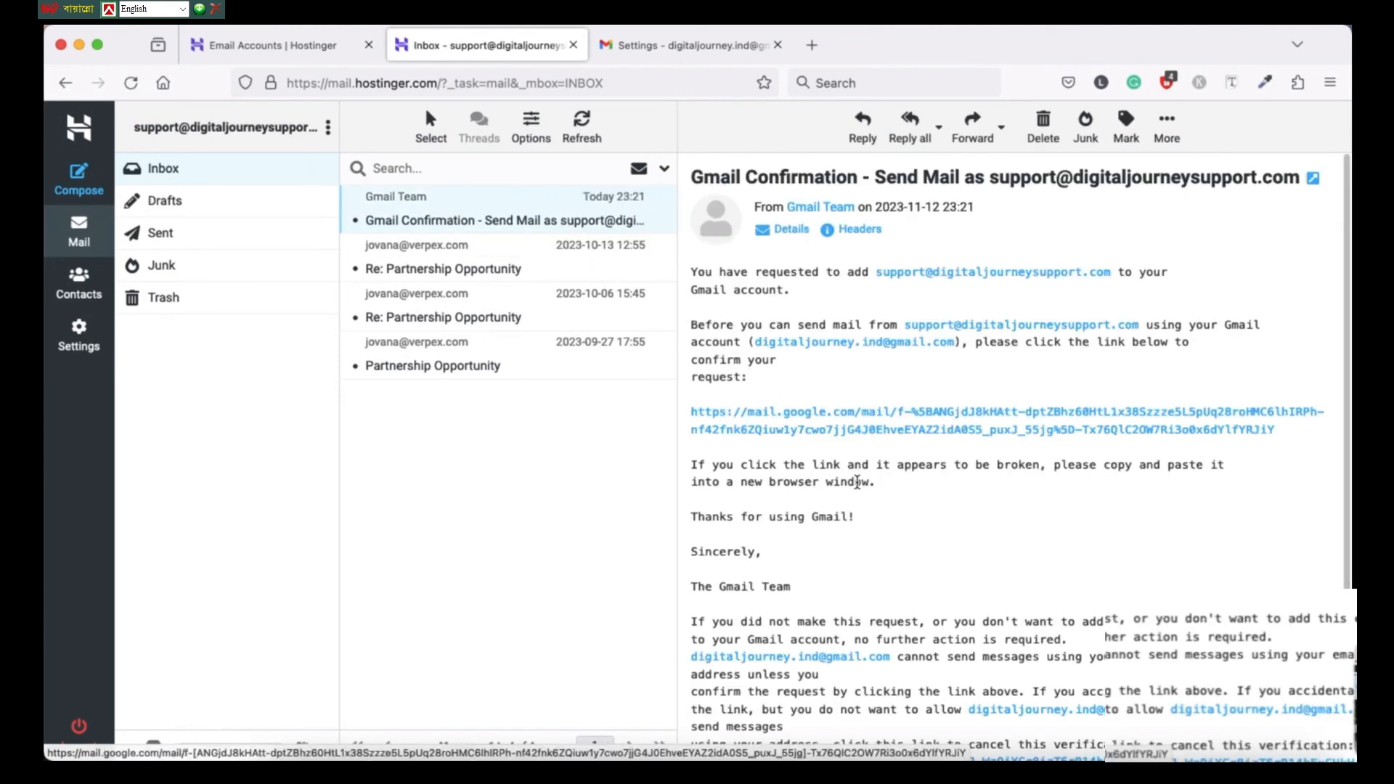
left_click(847, 420)
left_click(128, 291)
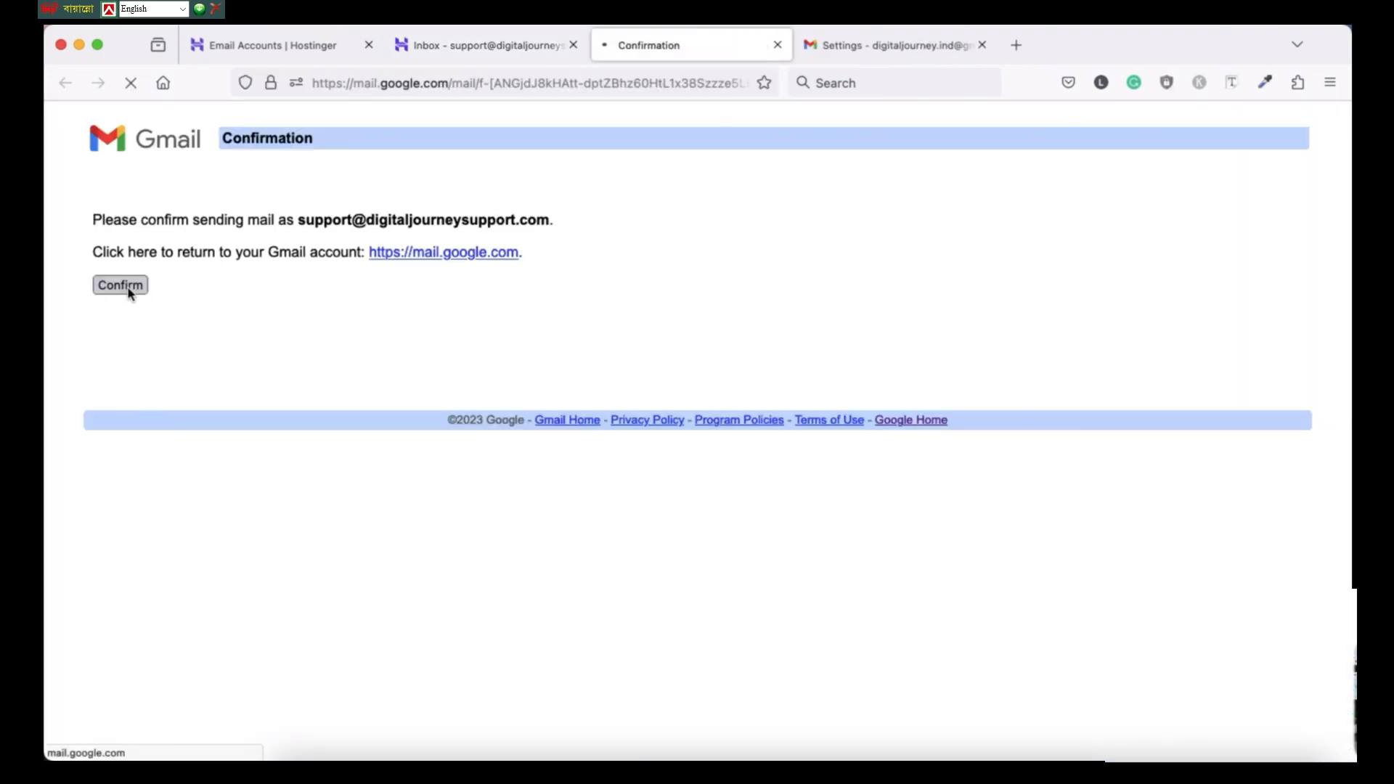
left_click(848, 50)
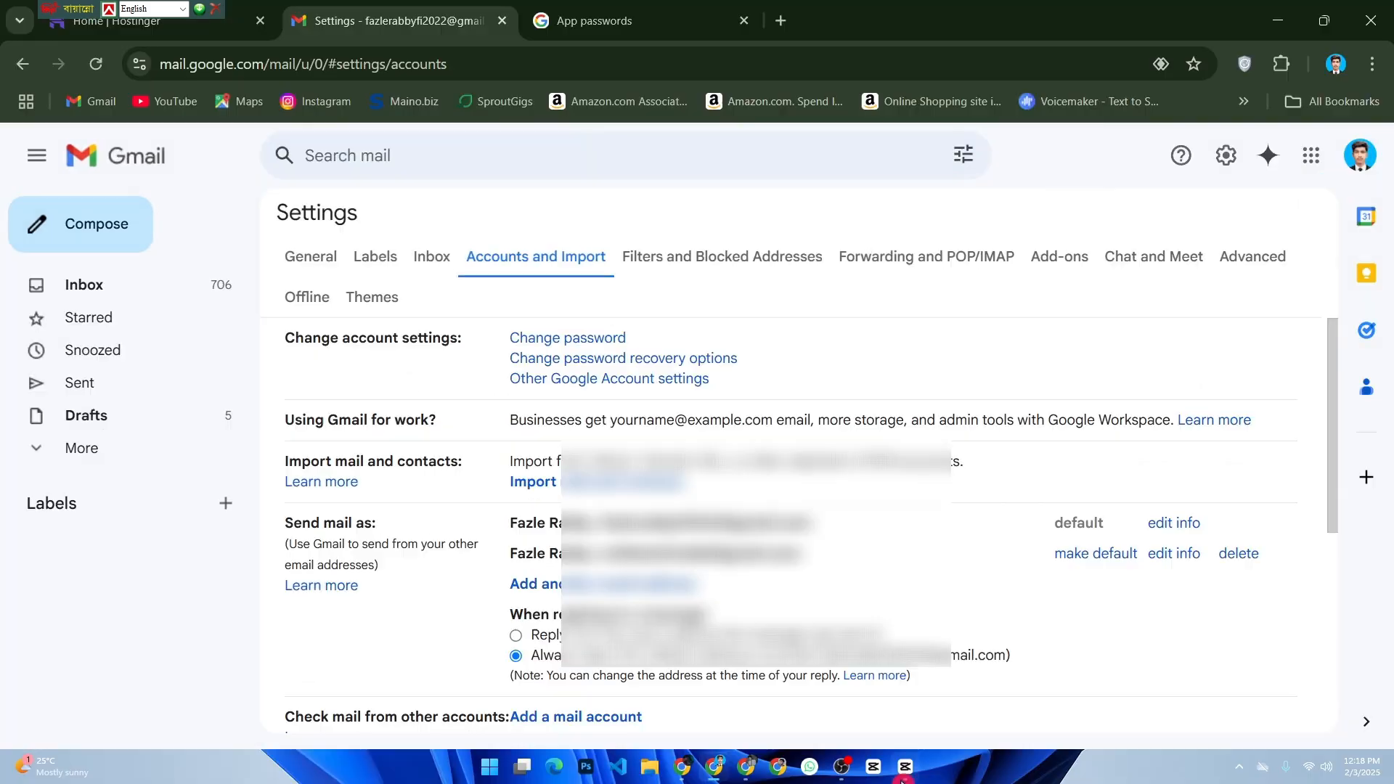
left_click(905, 767)
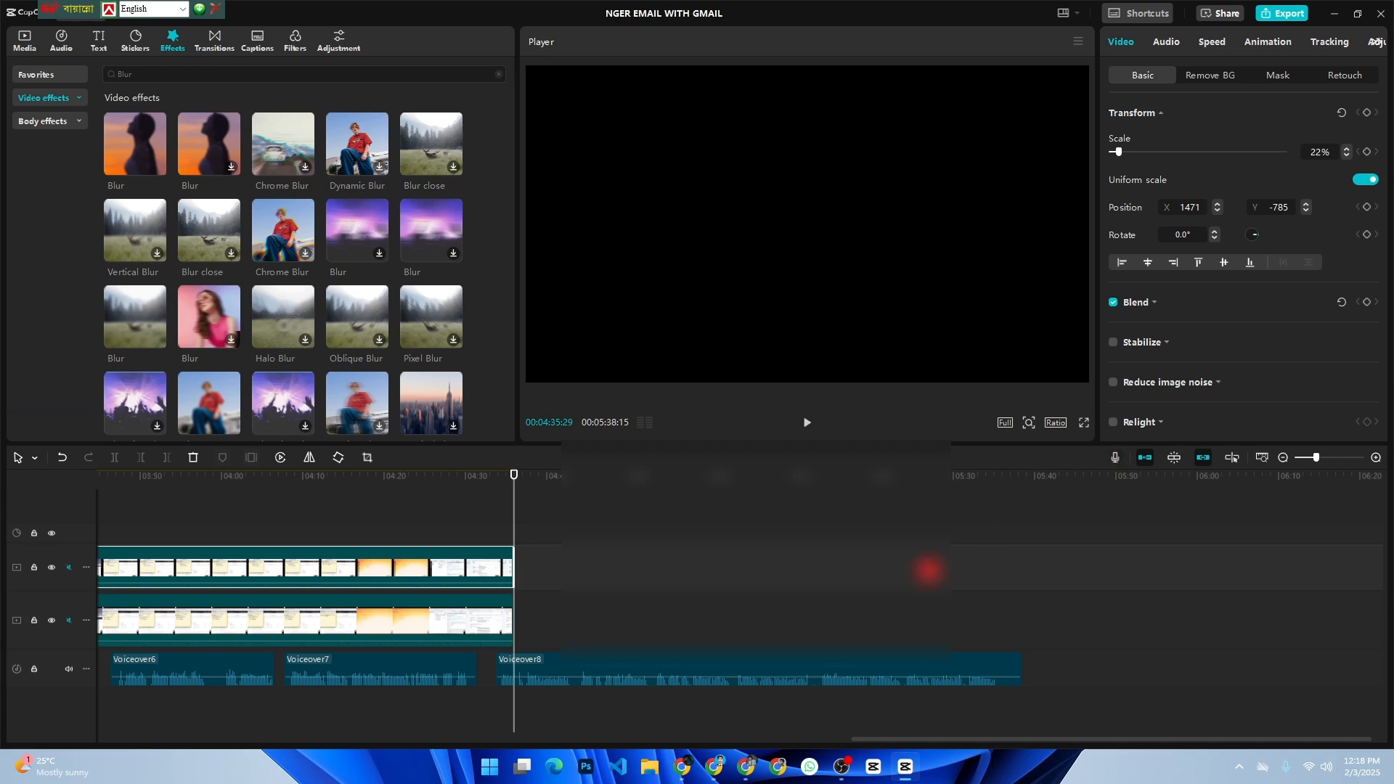
mouse_move(714, 767)
left_click(737, 710)
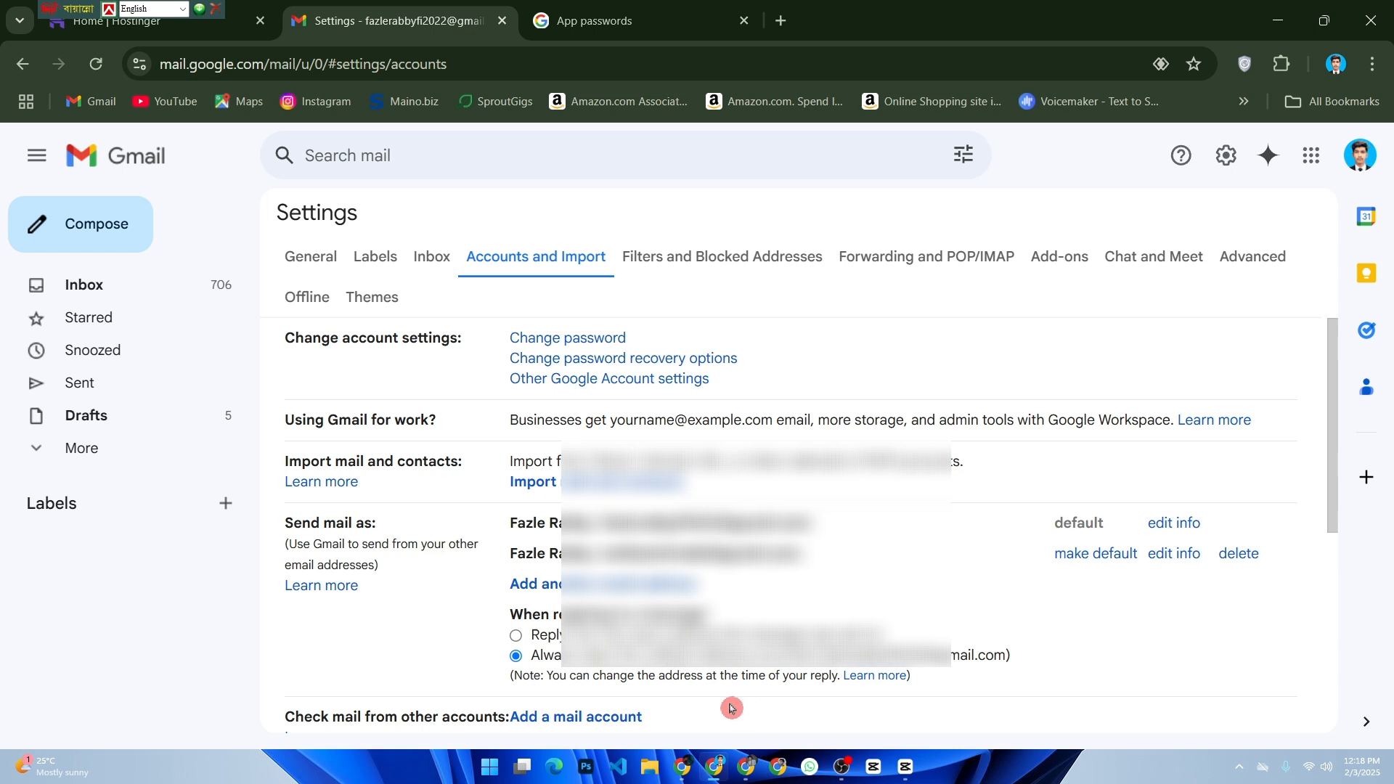
left_click(160, 29)
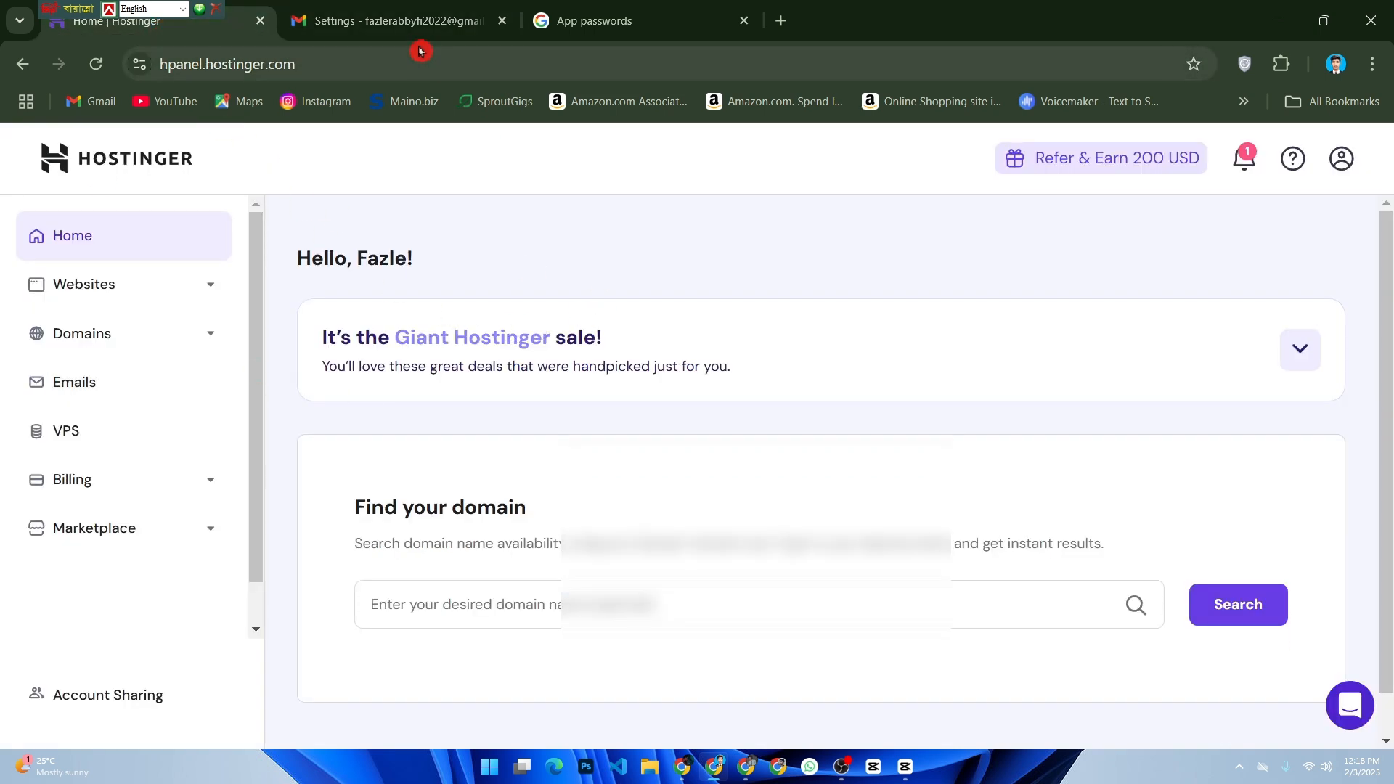
left_click(429, 35)
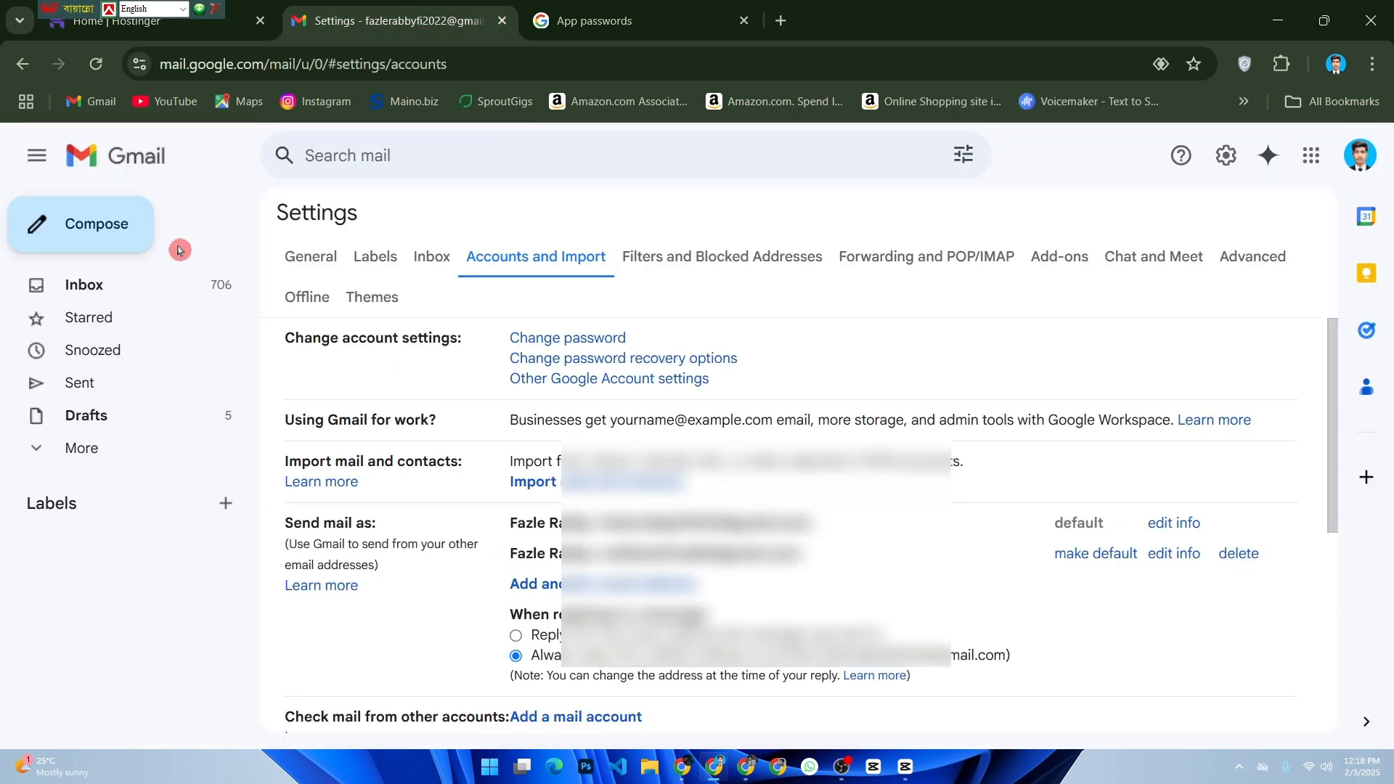
Step: Read through Google's security alert in the Gmail inbox and go back to the Hostinger home page
left_click(232, 284)
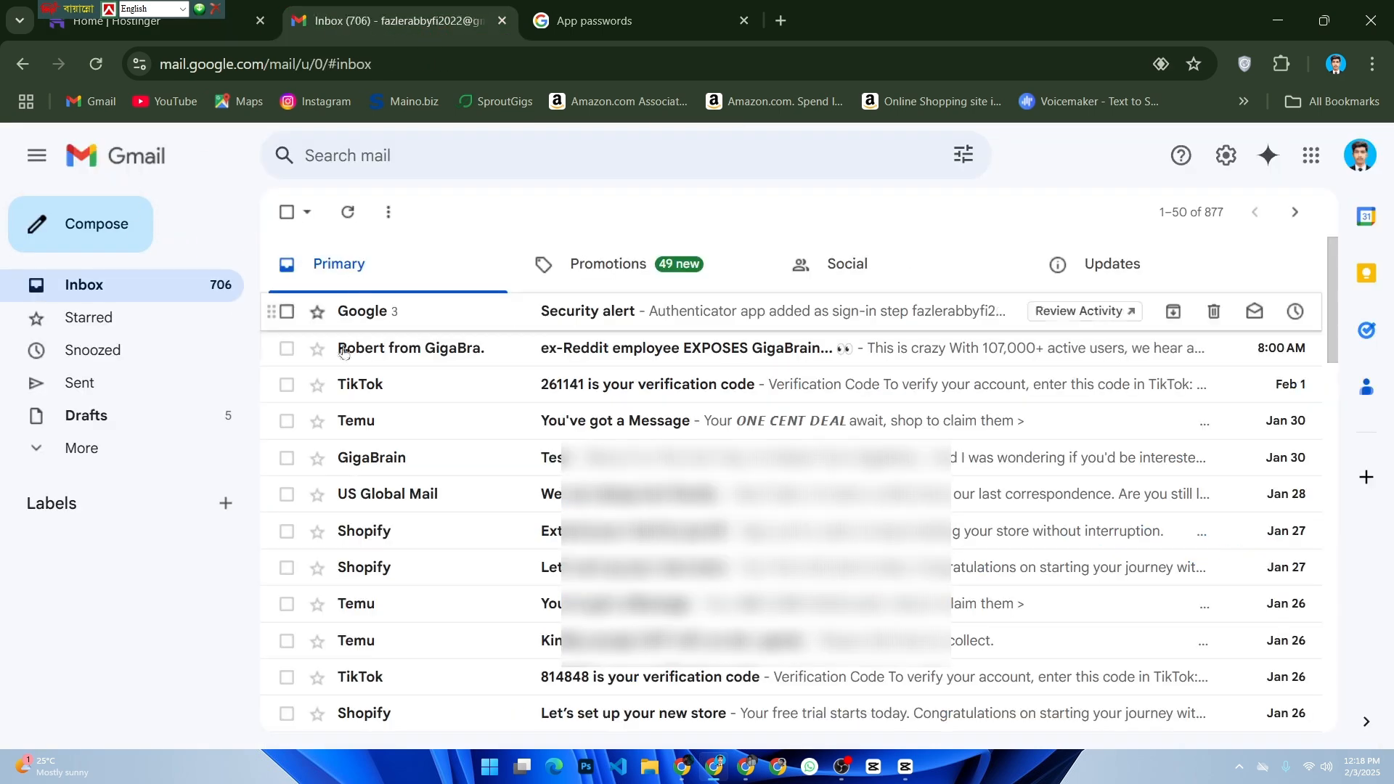
left_click(513, 317)
scroll(697, 467, "down", 4)
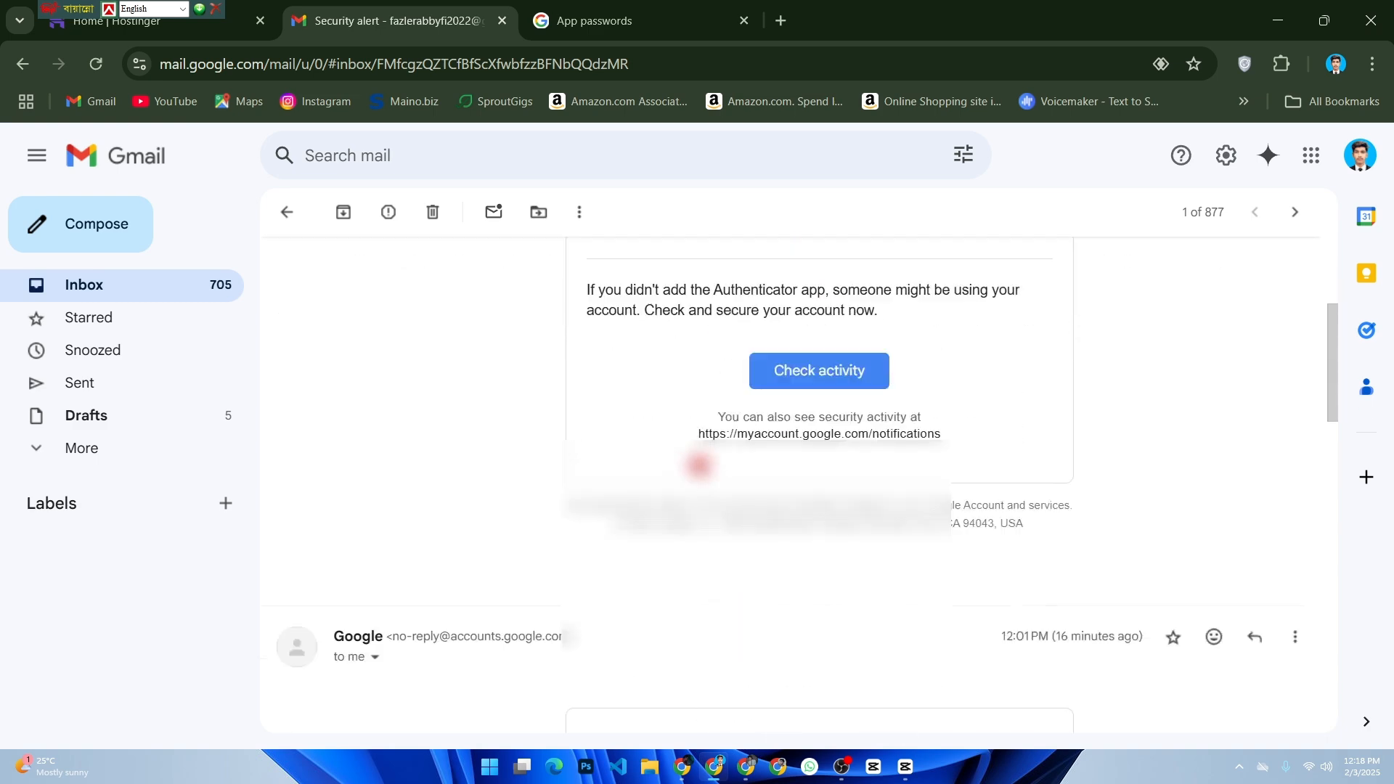
scroll(516, 455, "up", 5)
scroll(423, 404, "down", 6)
scroll(469, 410, "up", 6)
key("alt+Left")
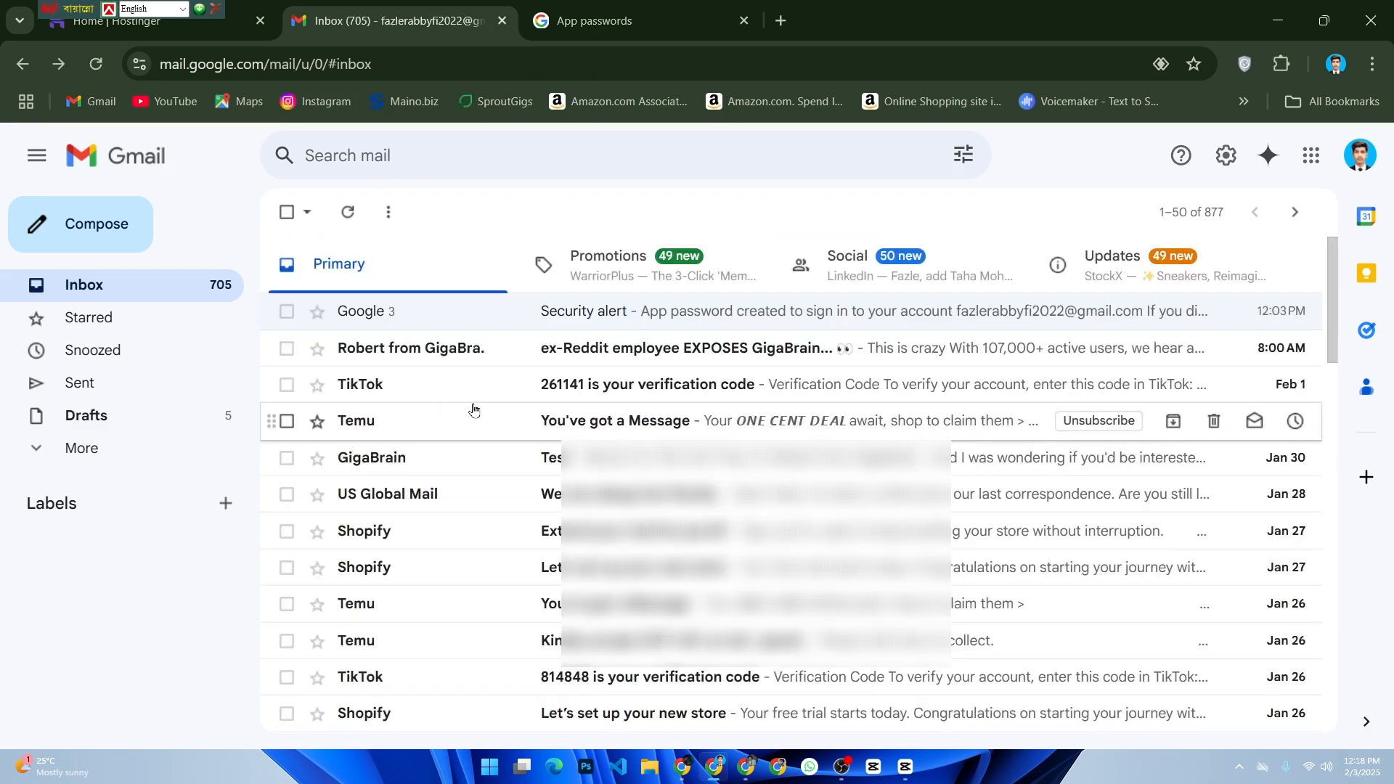
left_click(231, 24)
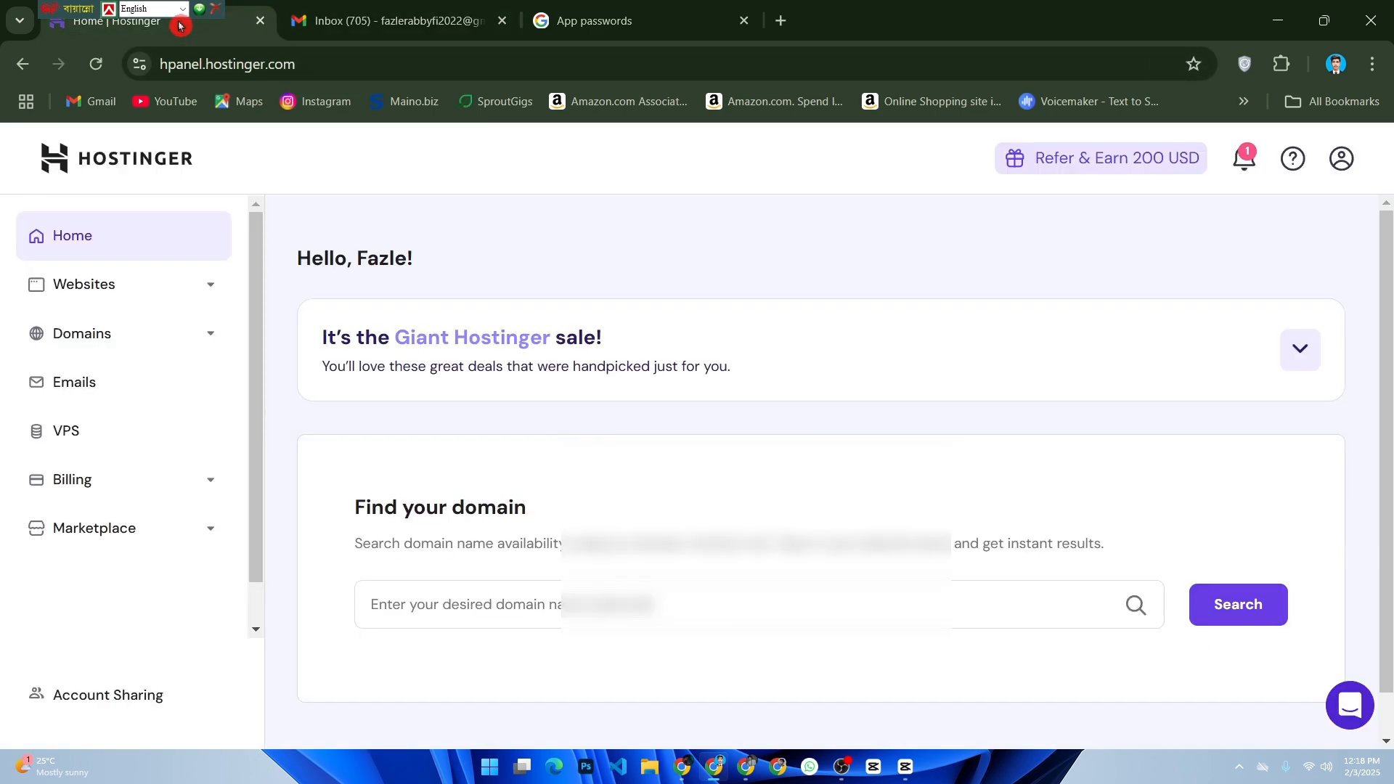